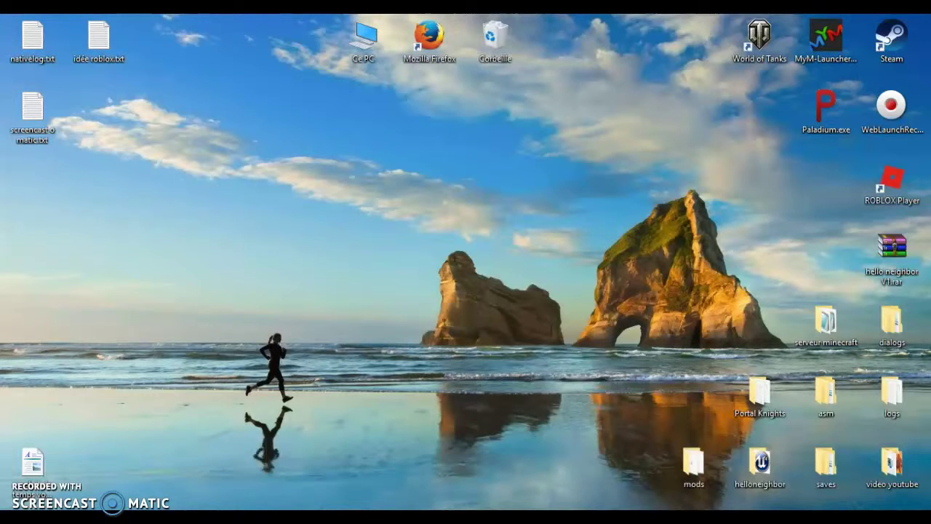
# - Switch to Firefox and examine the Screencast-O-Matic recorder launch page, including its launch status and Frequently Asked Questions
pyautogui.moveTo(608, 326); pyautogui.dragTo(245, 119)
pyautogui.hotkey('alt', 'Tab')
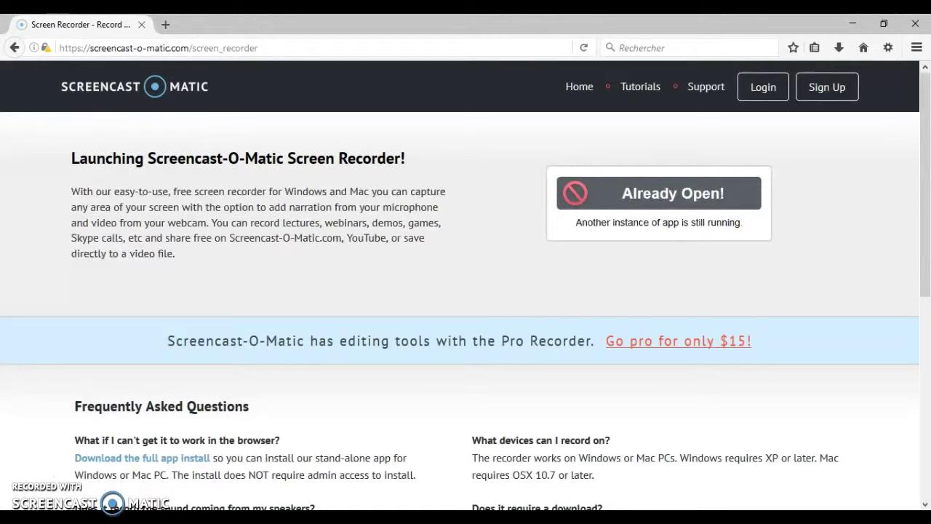
pyautogui.scroll(-3, 466, 291)
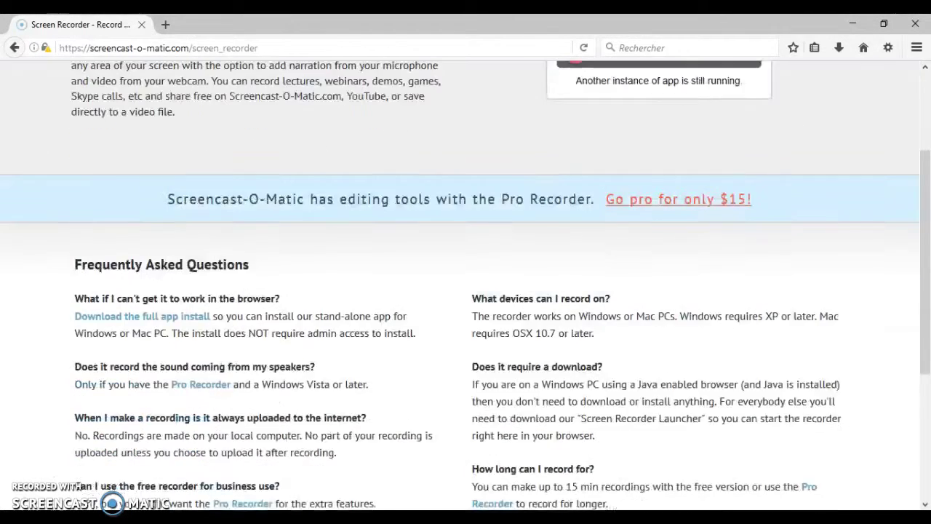
pyautogui.scroll(3, 466, 291)
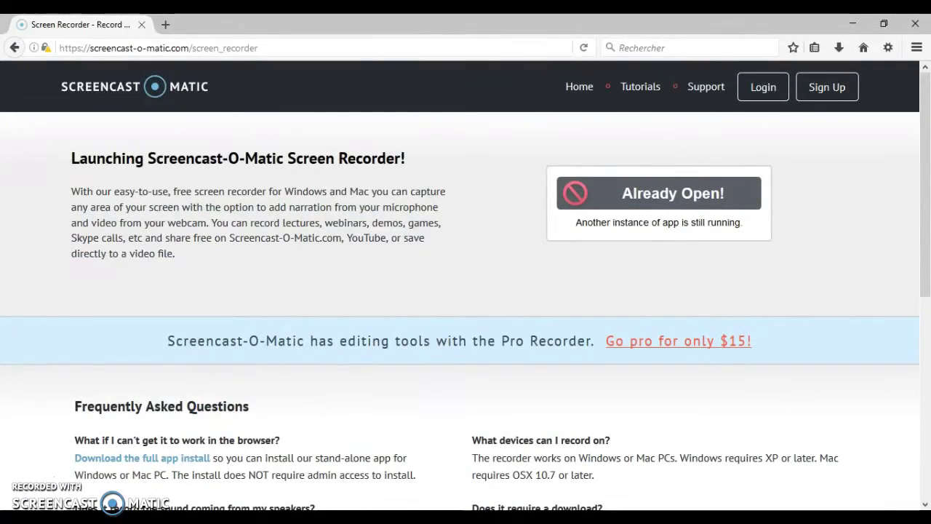
pyautogui.tripleClick(650, 193)
pyautogui.click(649, 193)
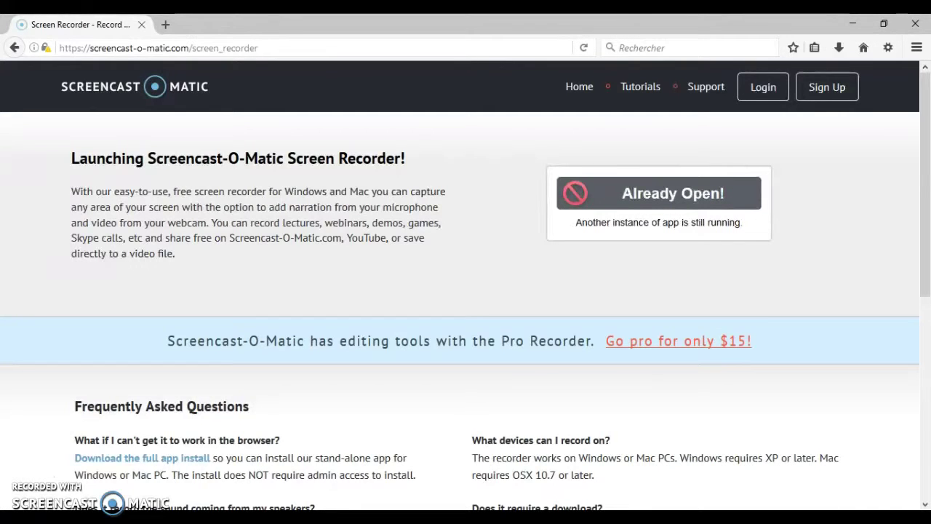
pyautogui.scroll(-6, 466, 291)
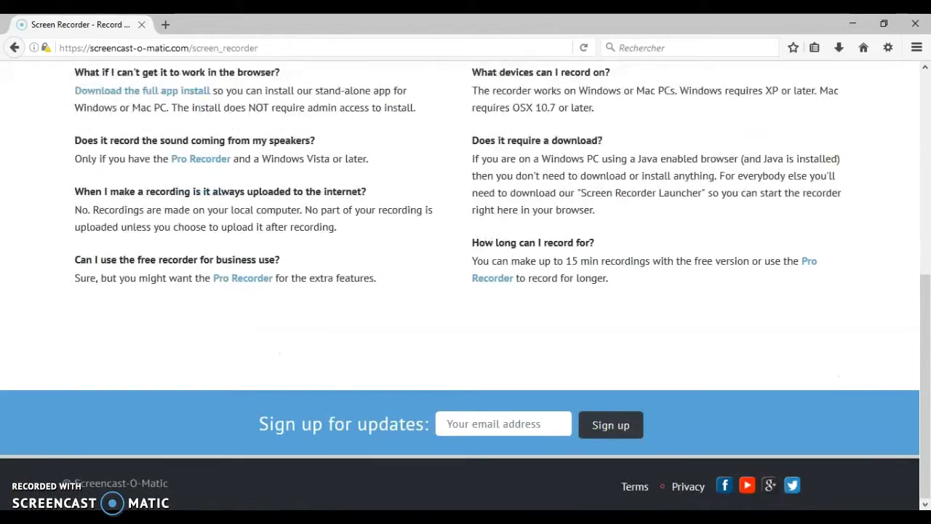
pyautogui.scroll(6, 465, 291)
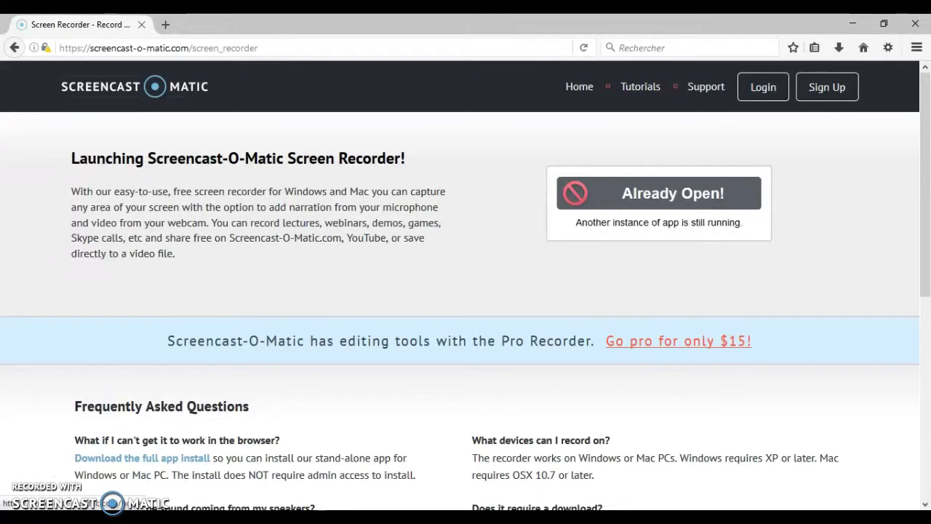
# - Open the Screencast-O-Matic home page and review its Screen and Webcam Recorder section
pyautogui.click(134, 87)
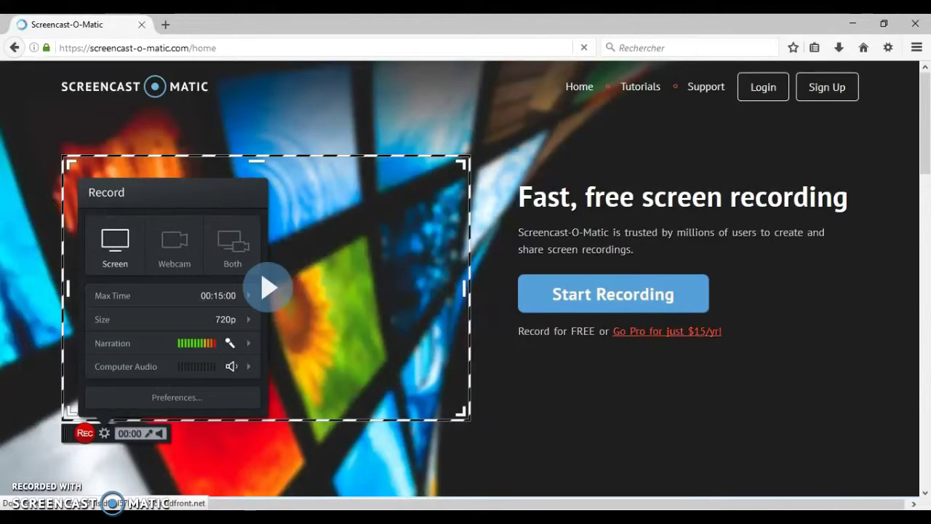
pyautogui.scroll(-5, 466, 285)
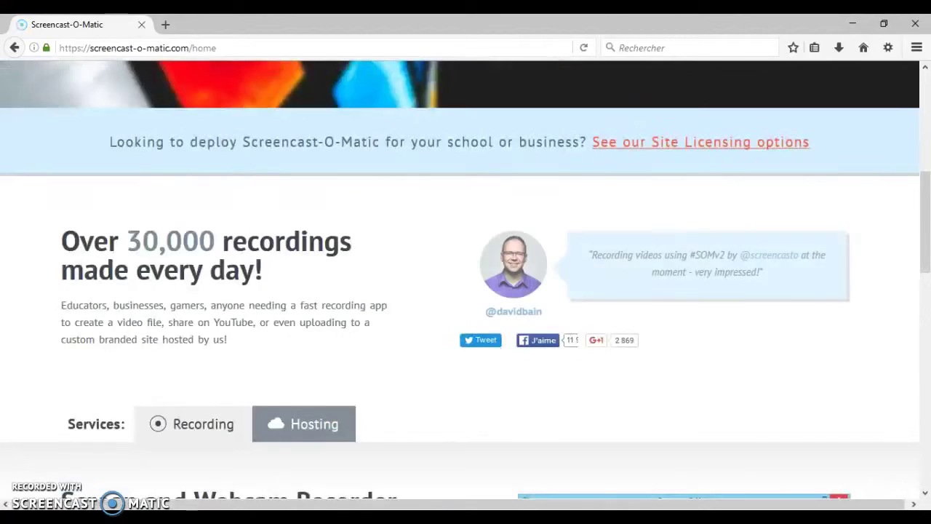
pyautogui.scroll(3, 465, 286)
pyautogui.scroll(-8, 466, 284)
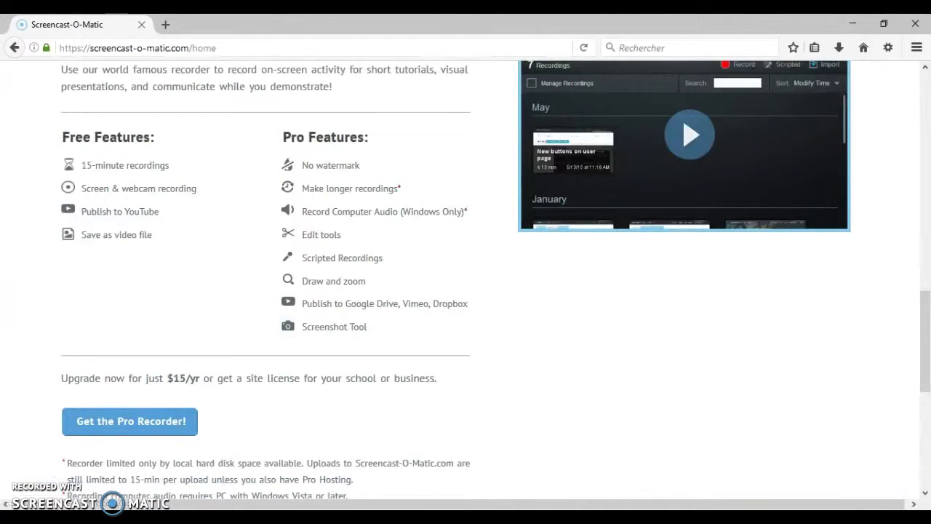
pyautogui.scroll(2, 466, 284)
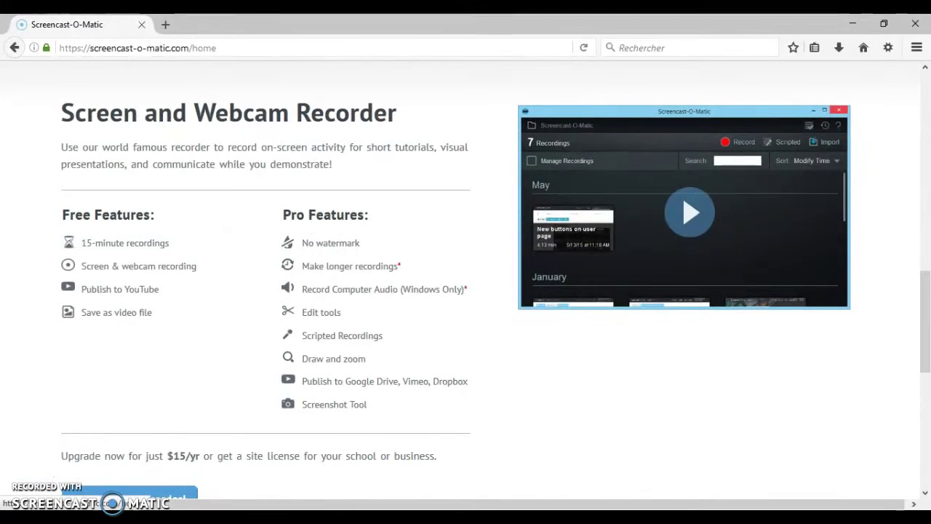
pyautogui.moveTo(61, 113); pyautogui.dragTo(155, 215)
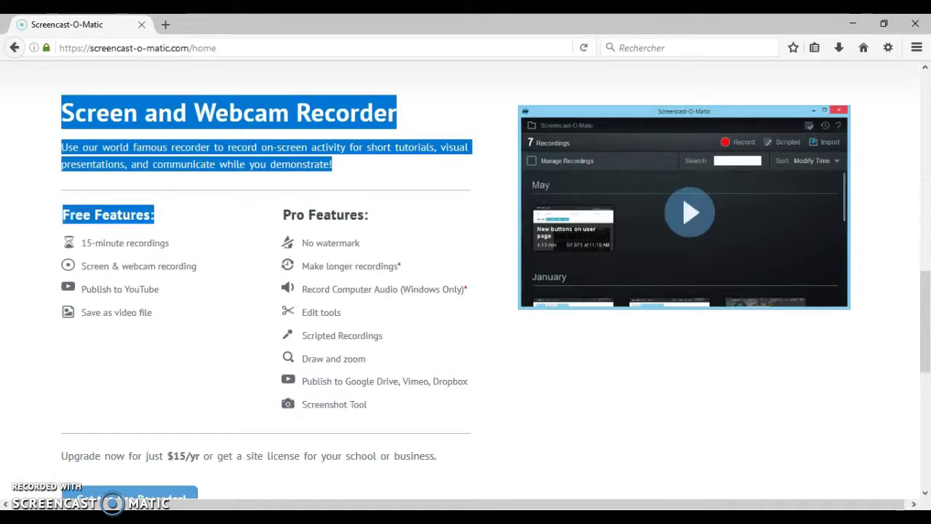
pyautogui.click(156, 214)
pyautogui.scroll(2, 466, 284)
pyautogui.scroll(7, 466, 284)
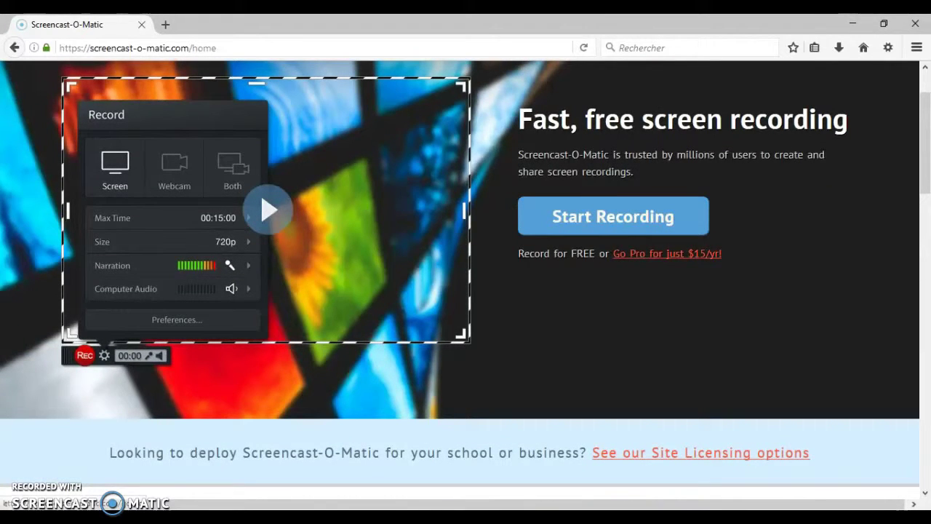
# - Highlight the Go Pro offer under the recording banner and compare the Free Features with the Pro Features
pyautogui.moveTo(721, 253); pyautogui.dragTo(608, 254)
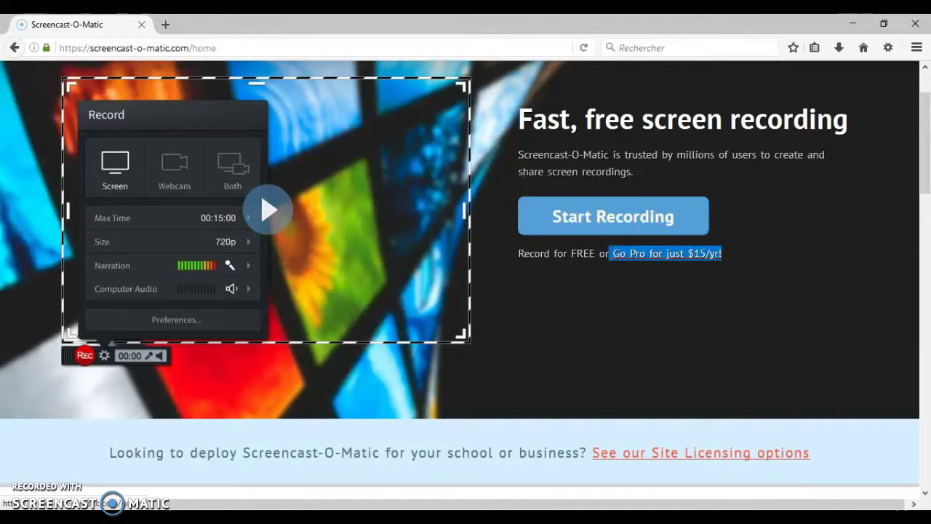
pyautogui.click(608, 253)
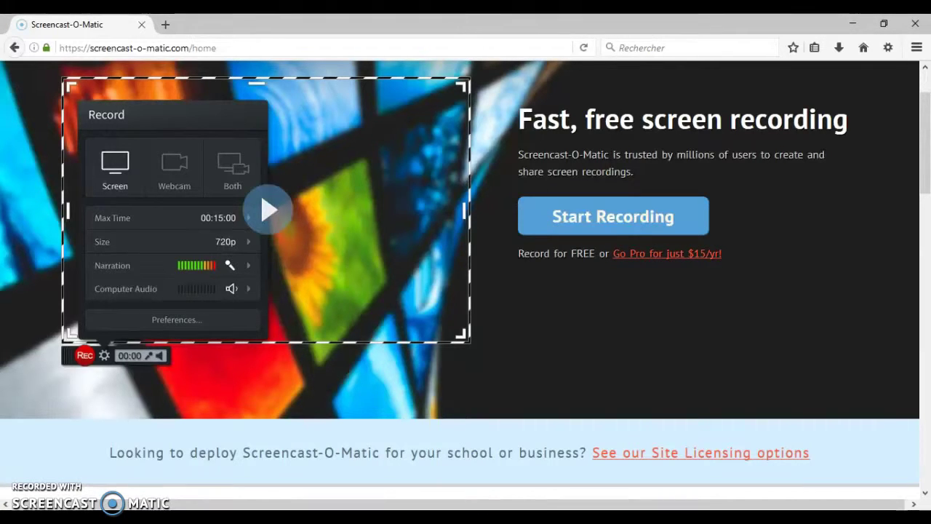
pyautogui.scroll(-7, 466, 283)
pyautogui.scroll(-2, 466, 284)
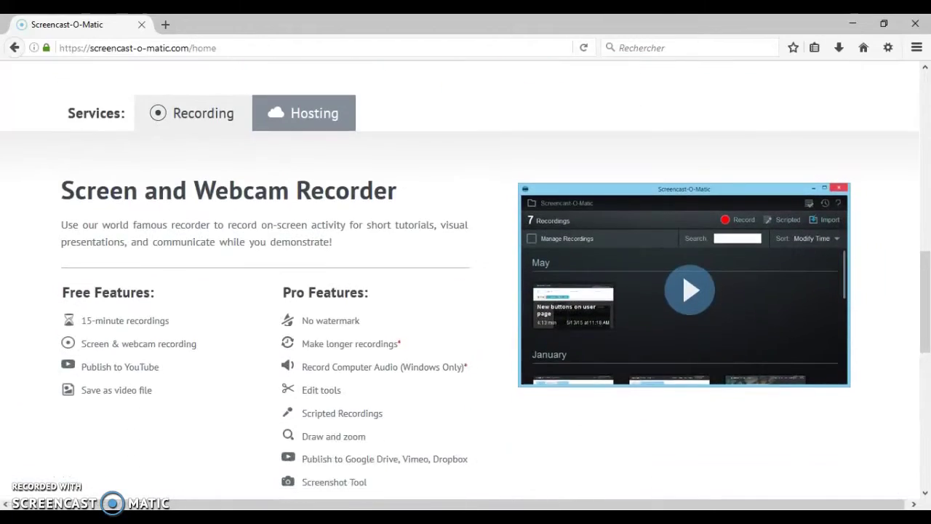
pyautogui.moveTo(131, 343); pyautogui.dragTo(166, 327)
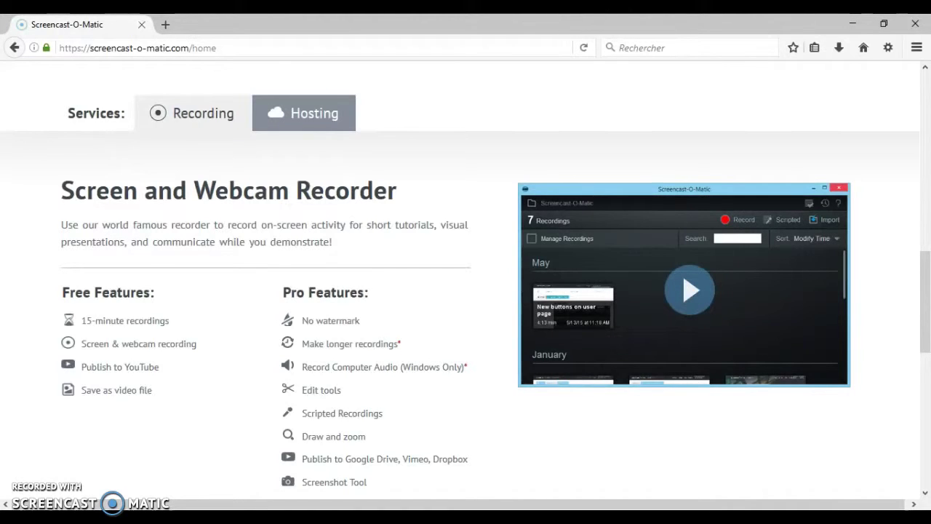
pyautogui.scroll(-2, 465, 276)
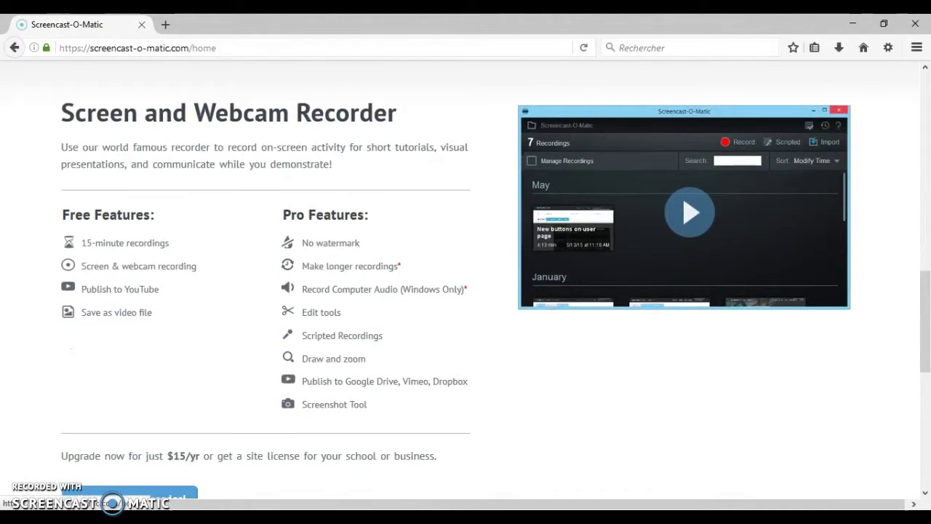
pyautogui.moveTo(330, 242); pyautogui.dragTo(370, 234)
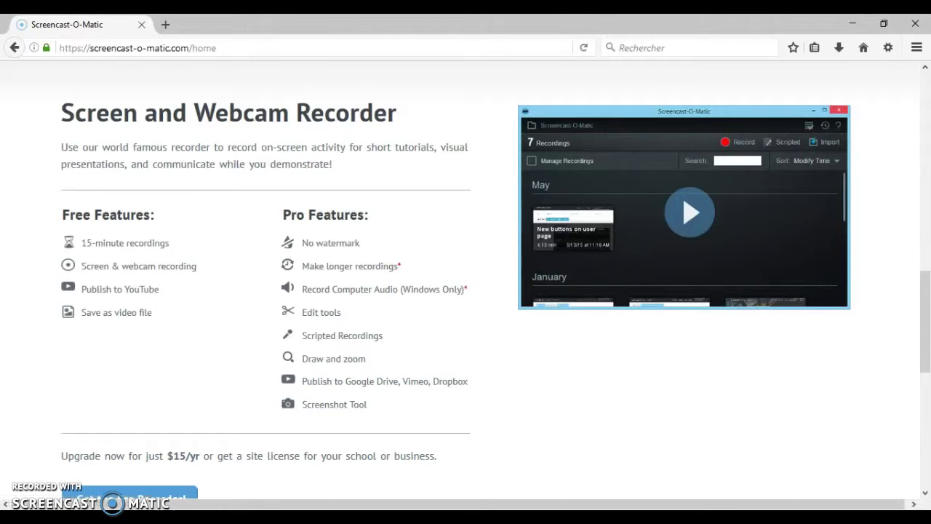
# - Check the rest of the home page and highlight the yearly Pro upgrade price below the feature lists
pyautogui.scroll(-5, 465, 276)
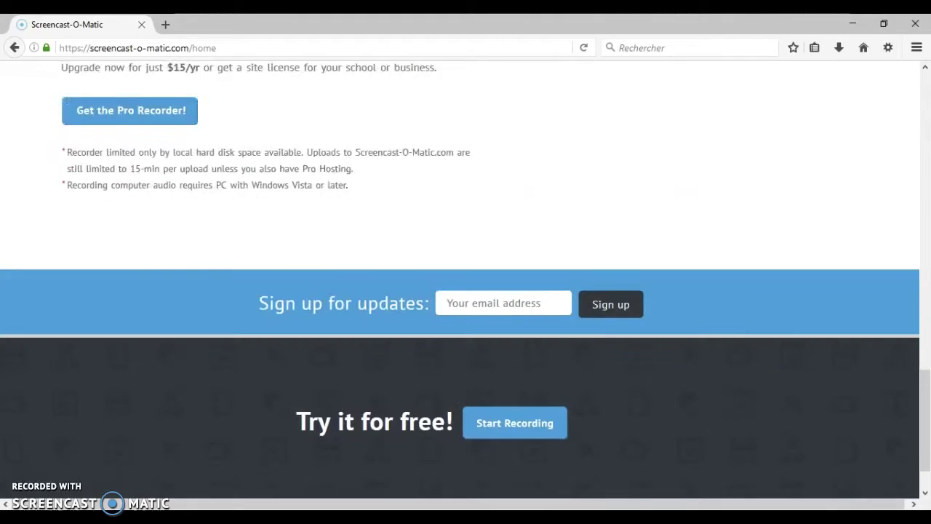
pyautogui.scroll(3, 466, 277)
pyautogui.scroll(1, 466, 276)
pyautogui.moveTo(166, 300); pyautogui.dragTo(198, 301)
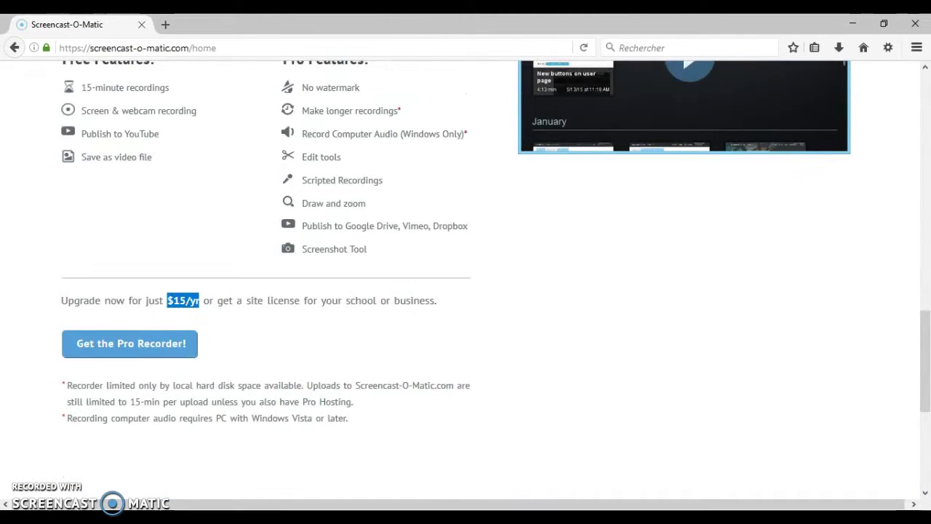
pyautogui.click(196, 300)
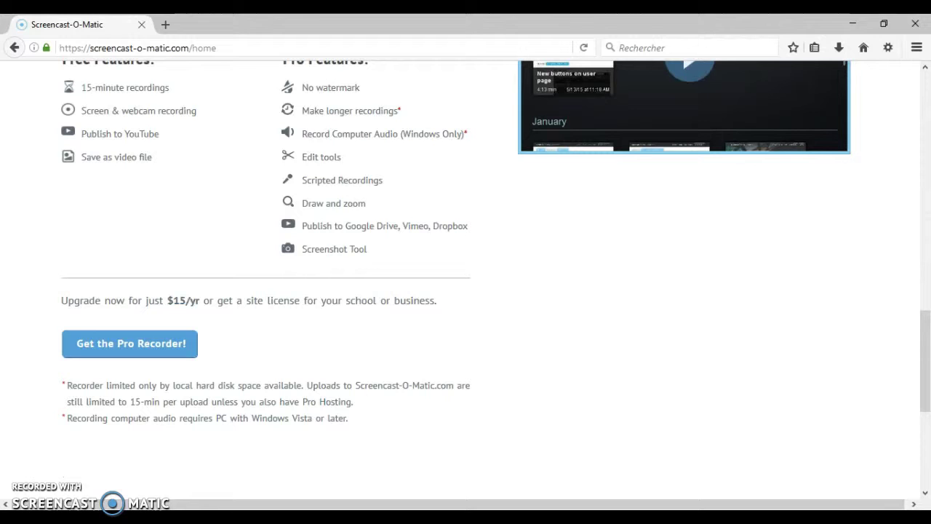
# - Launch the free screen recorder from the main banner of the home page
pyautogui.scroll(5, 465, 276)
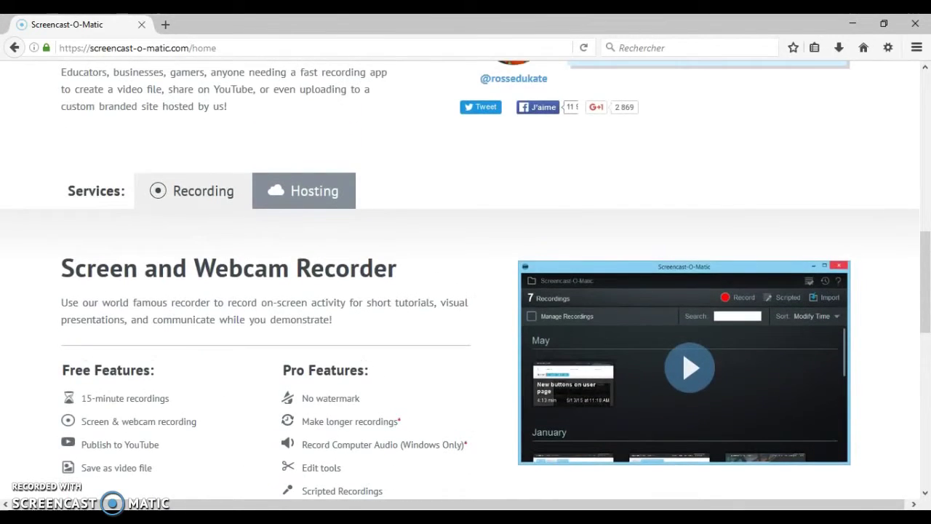
pyautogui.scroll(8, 465, 276)
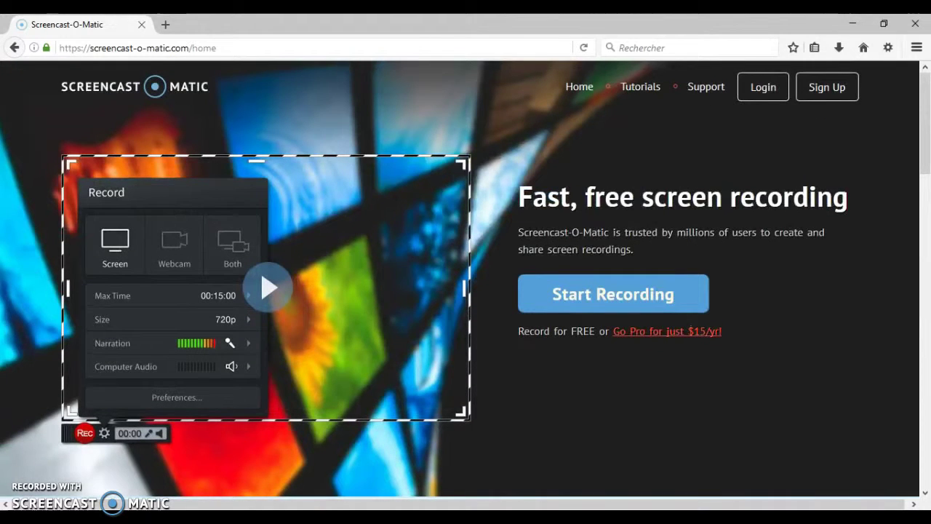
pyautogui.click(613, 294)
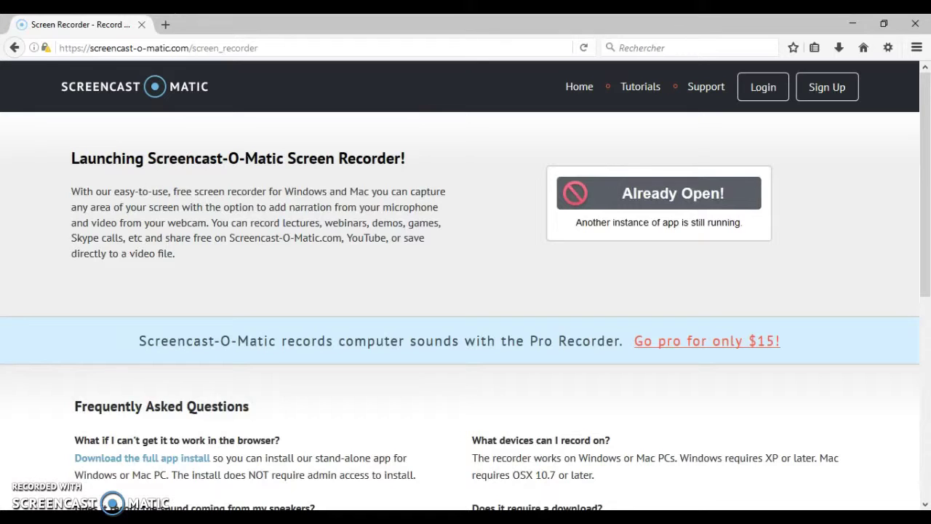
# - Examine the recorder's launch status and FAQ, highlighting the status text on the launch page
pyautogui.tripleClick(651, 193)
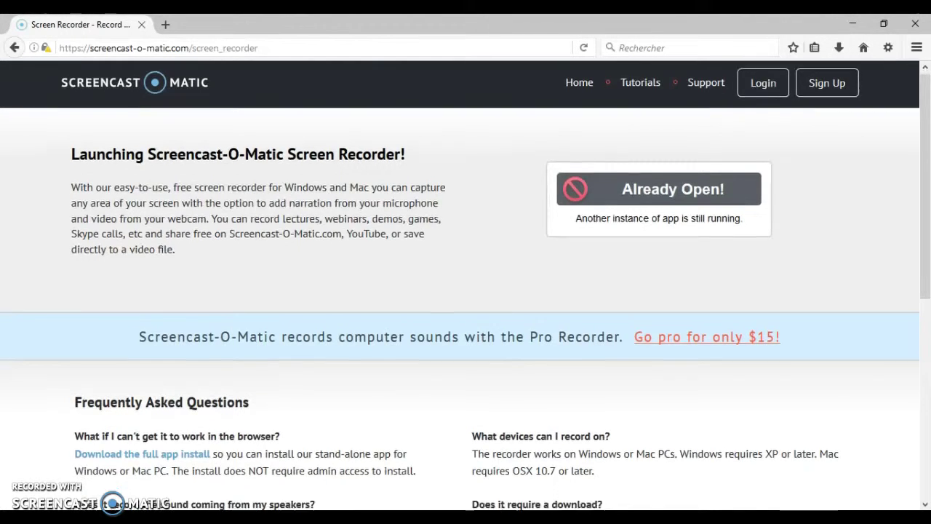
pyautogui.scroll(-4, 466, 291)
pyautogui.scroll(-1, 465, 291)
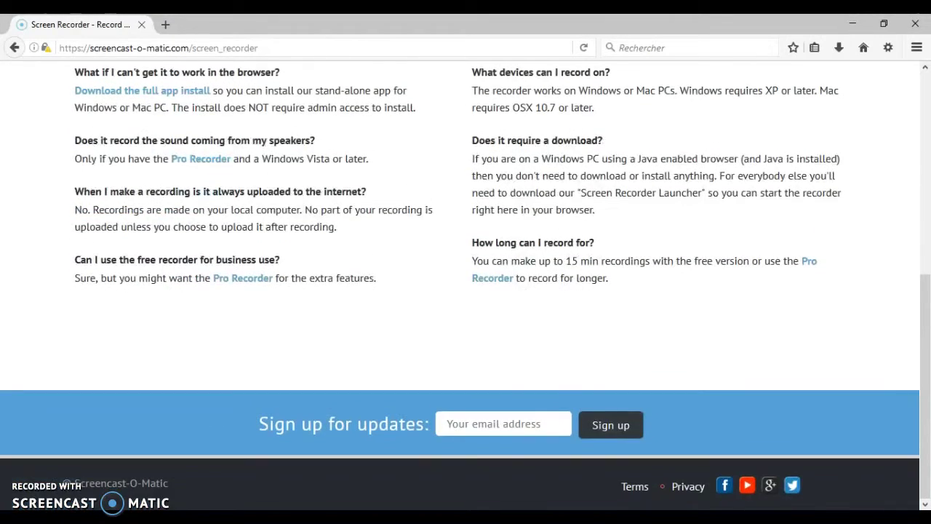
pyautogui.scroll(5, 465, 291)
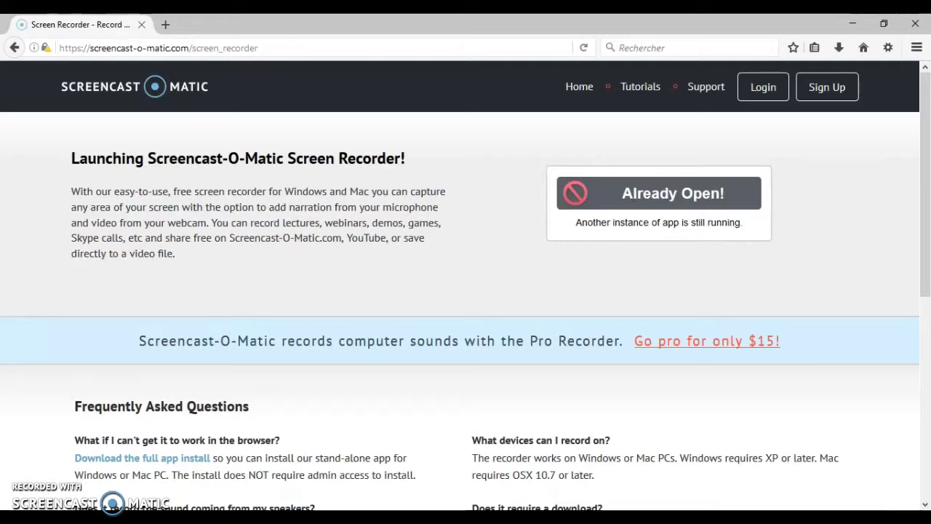
pyautogui.moveTo(622, 194); pyautogui.dragTo(724, 193)
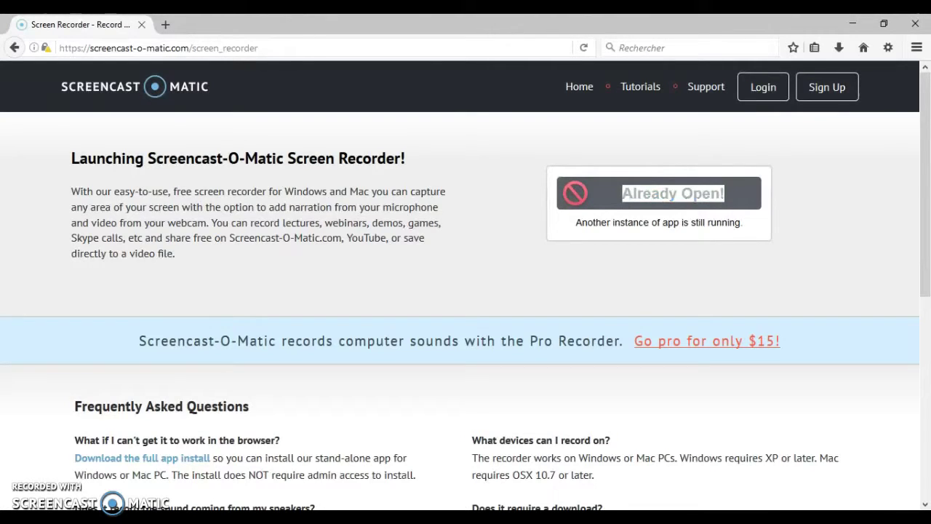
pyautogui.click(725, 194)
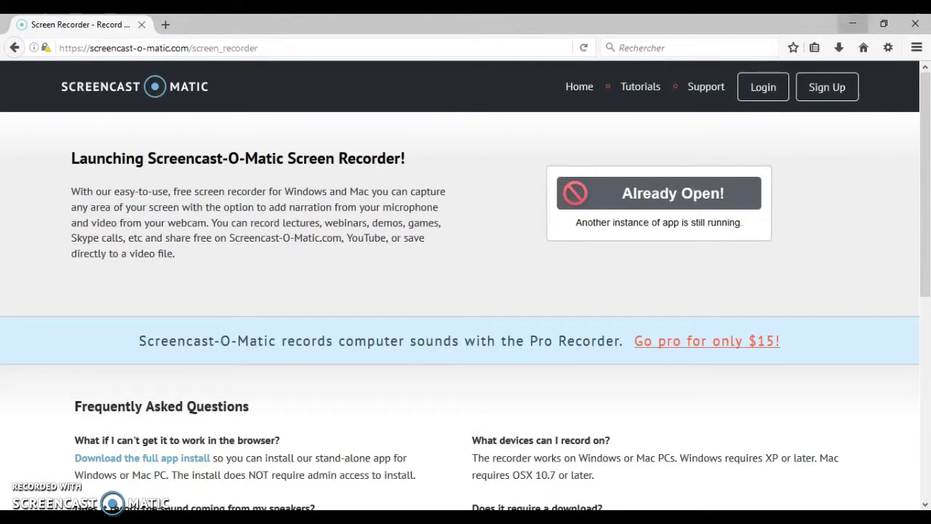
# - Minimize the browser and move the WebLaunchRecorder.exe icon to the middle of the desktop
pyautogui.click(852, 23)
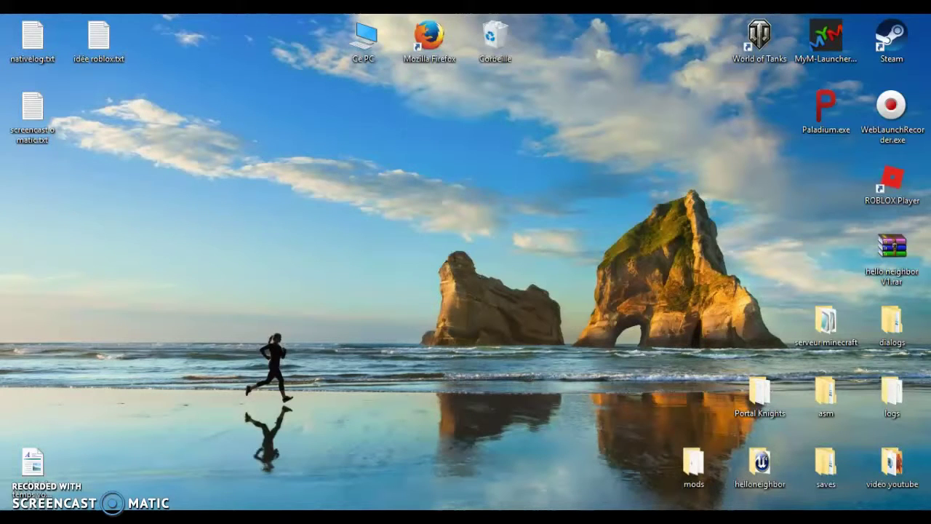
pyautogui.moveTo(219, 422); pyautogui.dragTo(325, 221)
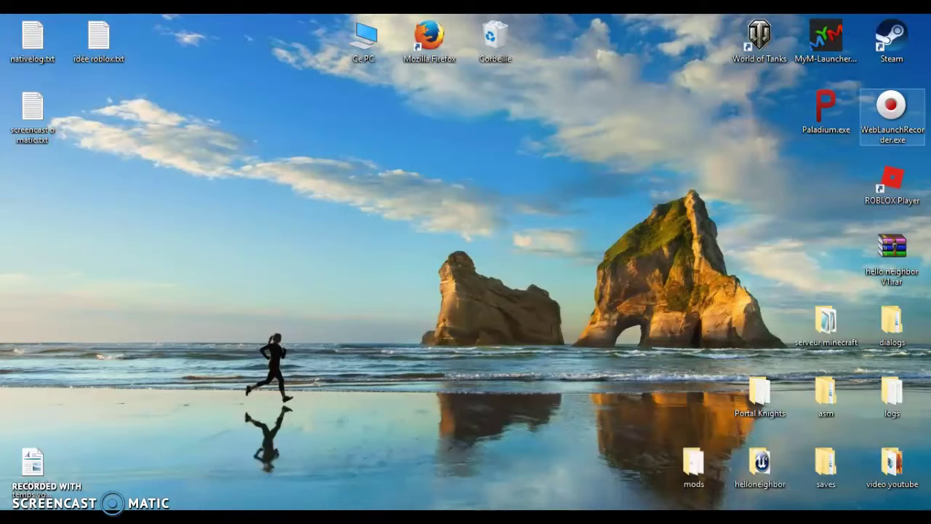
pyautogui.click(891, 109)
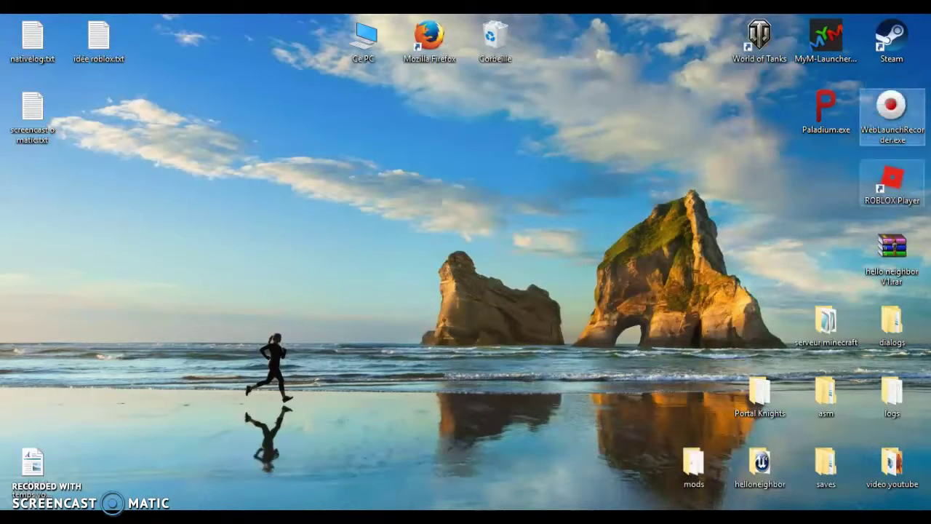
pyautogui.moveTo(892, 109); pyautogui.dragTo(429, 247)
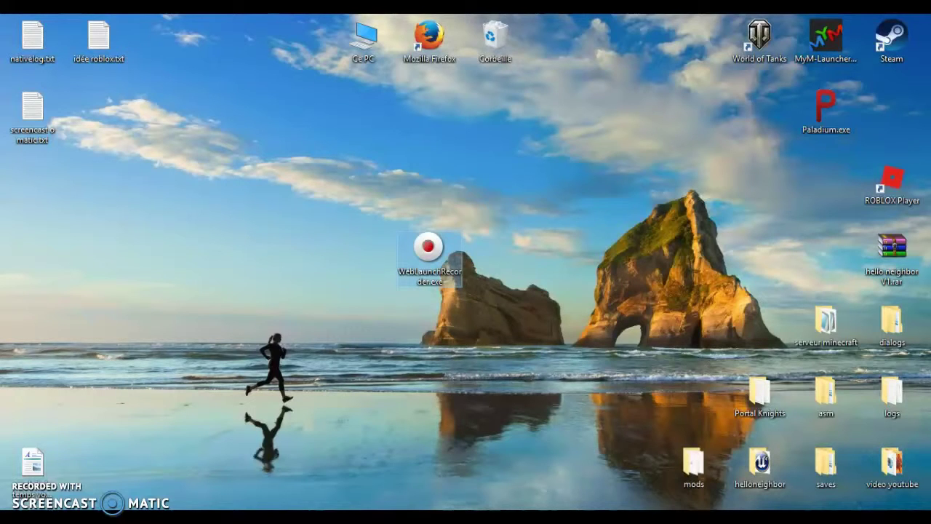
# - Check the properties of the WebLaunchRecorder.exe file on the desktop
pyautogui.rightClick(443, 251)
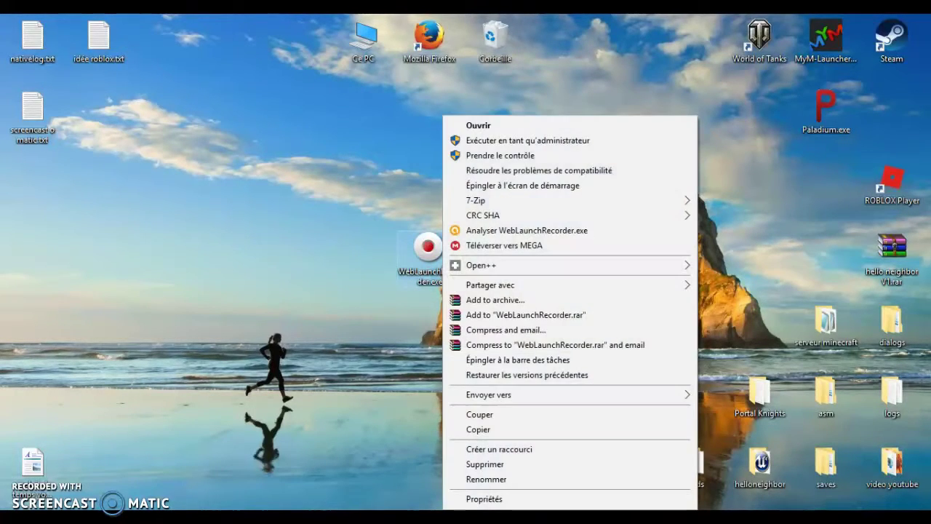
pyautogui.click(485, 499)
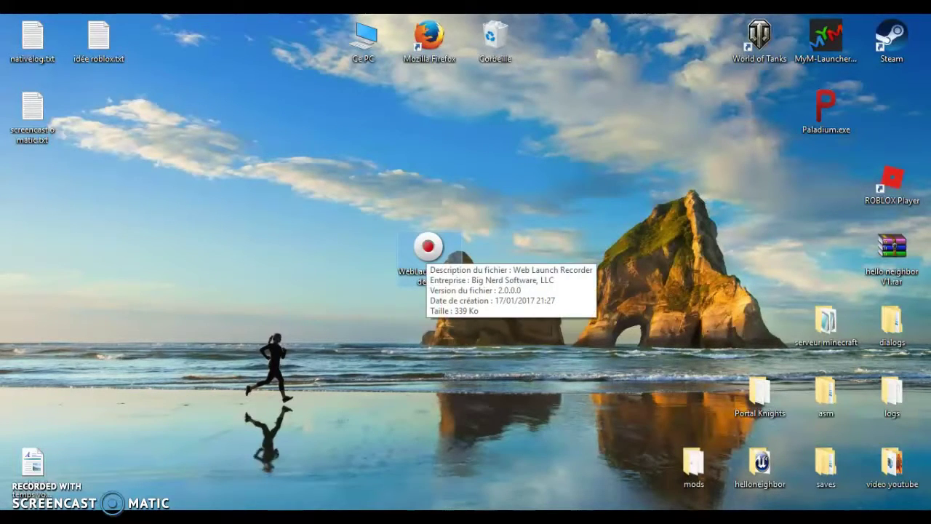
# - Open the properties of WebLaunchRecorder.exe and highlight its file type and size
pyautogui.moveTo(517, 231); pyautogui.dragTo(270, 178)
pyautogui.moveTo(270, 231); pyautogui.dragTo(466, 342)
pyautogui.moveTo(337, 344); pyautogui.dragTo(297, 336)
pyautogui.hotkey('alt', 'Return')
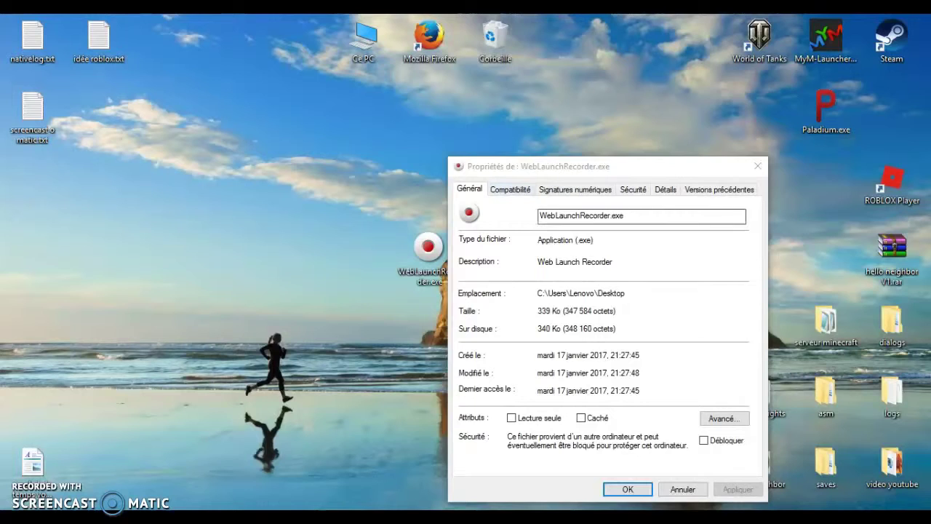
pyautogui.moveTo(558, 240); pyautogui.dragTo(594, 240)
pyautogui.click(593, 239)
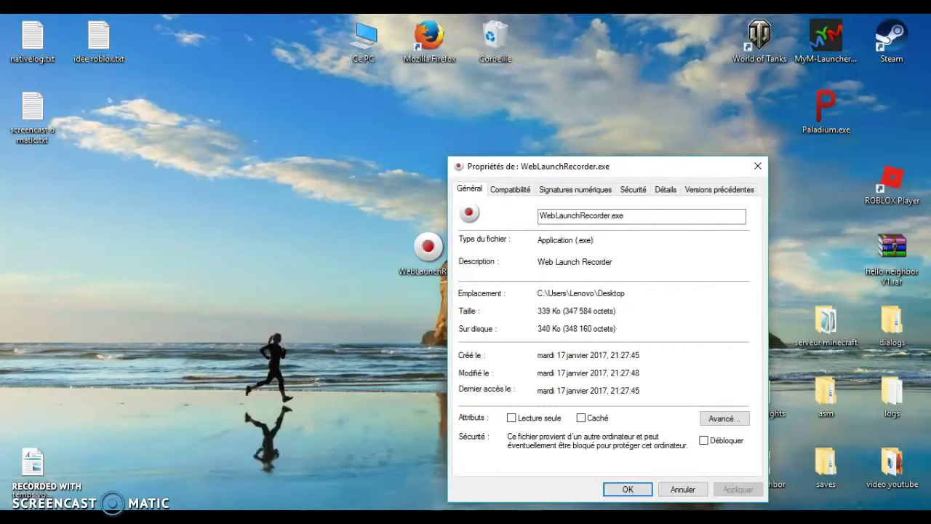
pyautogui.moveTo(537, 311); pyautogui.dragTo(560, 310)
pyautogui.click(547, 311)
# - Review the file's compatibility, digital signature, security, details and previous version properties, then return to the general information
pyautogui.click(510, 189)
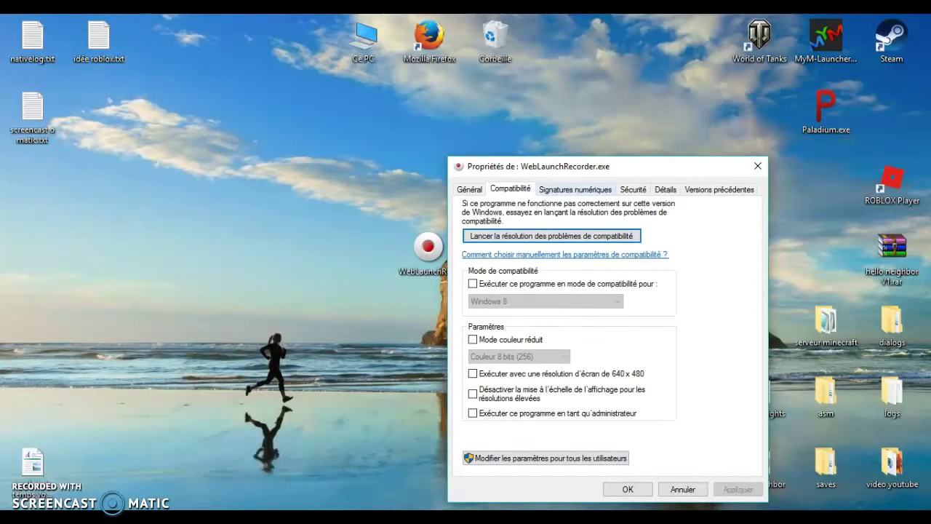
pyautogui.click(574, 189)
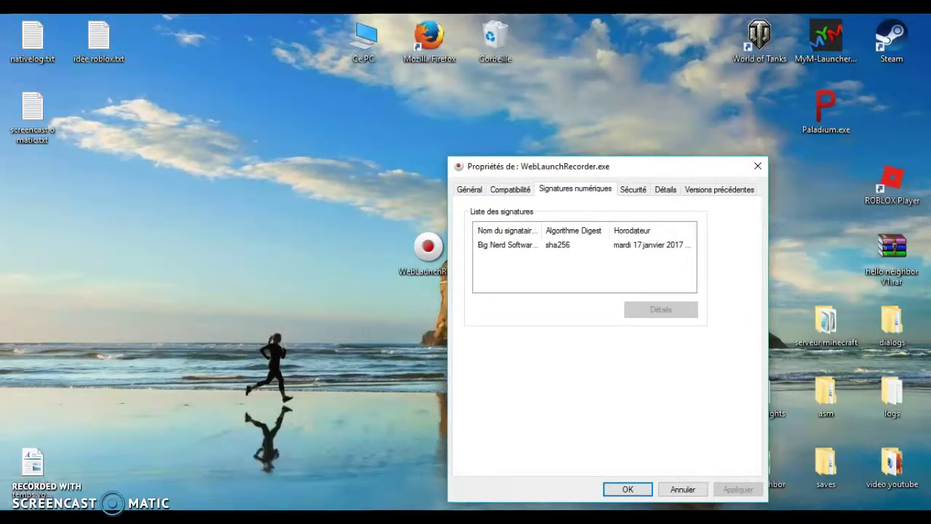
pyautogui.hotkey('ctrl', 'Tab')
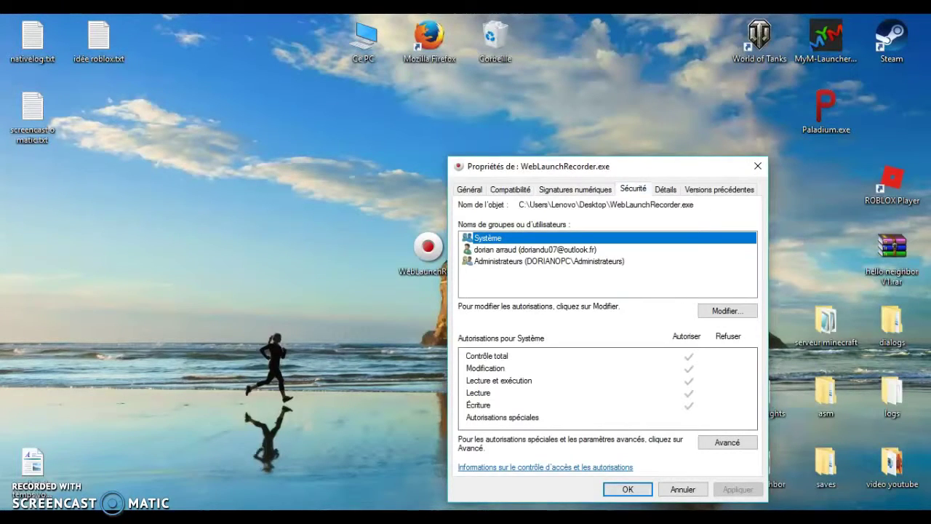
pyautogui.hotkey('ctrl', 'Tab')
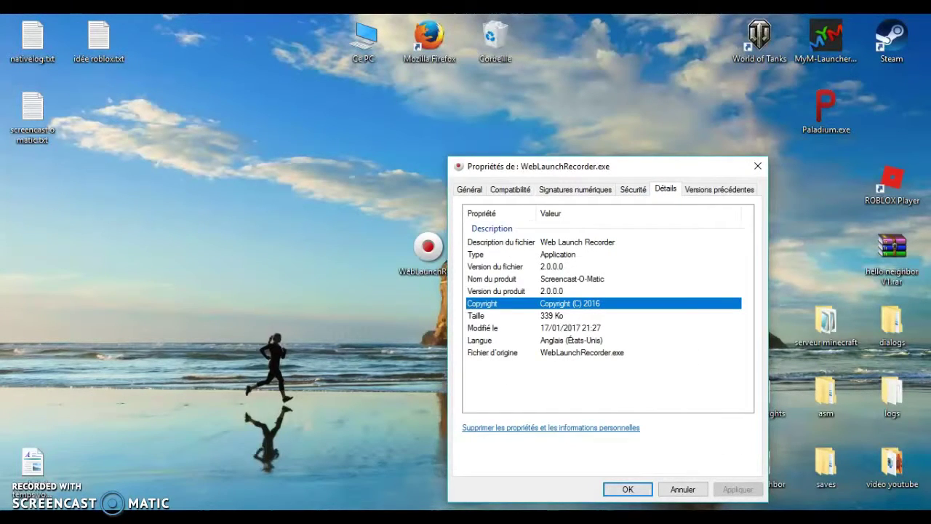
pyautogui.hotkey('ctrl', 'Tab')
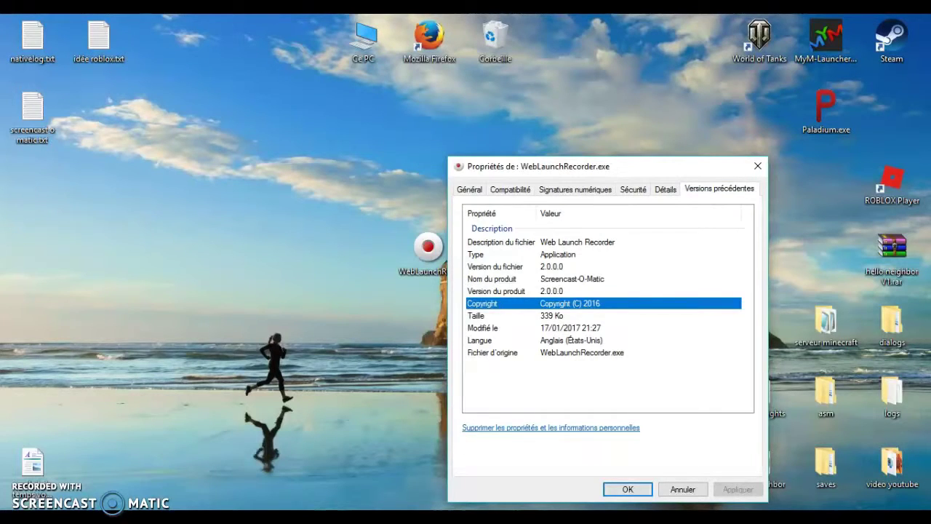
pyautogui.hotkey('ctrl', 'Tab')
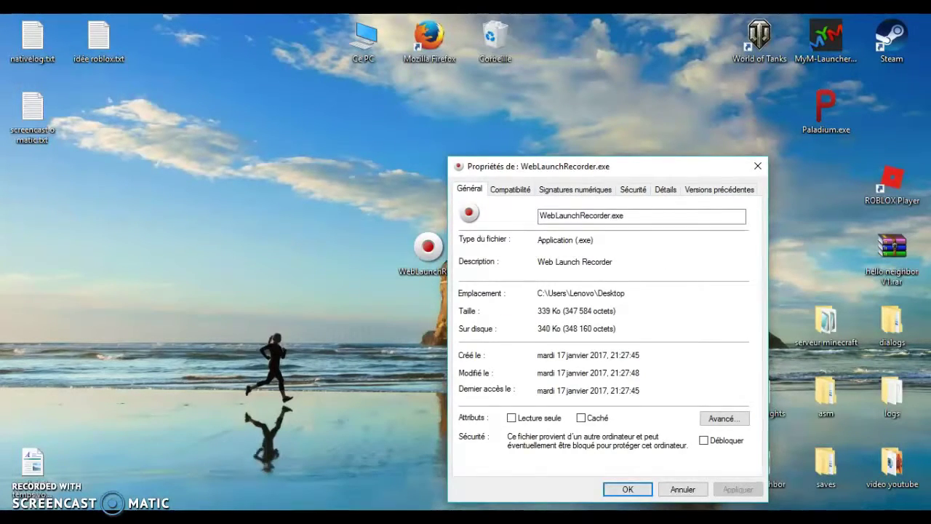
# - Highlight the full creation date of WebLaunchRecorder.exe in its general properties and close the properties dialog
pyautogui.hotkey('ctrl', 'shift', 'Left')
pyautogui.hotkey('ctrl', 'shift', 'Left')
pyautogui.hotkey('ctrl', 'shift', 'Left')
pyautogui.hotkey('ctrl', 'shift', 'Left')
pyautogui.hotkey('ctrl', 'shift', 'Left')
pyautogui.hotkey('ctrl', 'shift', 'Right')
pyautogui.hotkey('ctrl', 'shift', 'Right')
pyautogui.hotkey('ctrl', 'shift', 'Right')
pyautogui.hotkey('ctrl', 'shift', 'Right')
pyautogui.hotkey('ctrl', 'shift', 'Right')
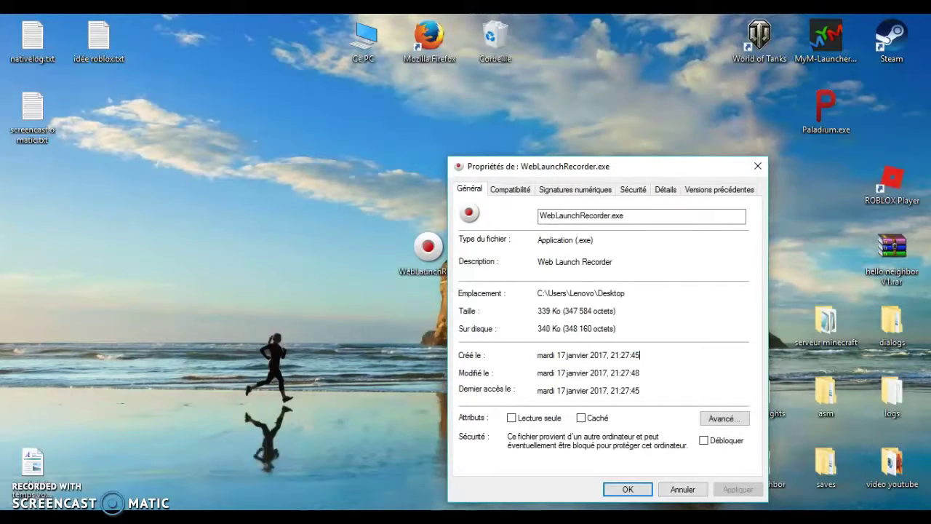
pyautogui.click(640, 355)
pyautogui.hotkey('ctrl', 'shift', 'Left')
pyautogui.hotkey('ctrl', 'shift', 'Left')
pyautogui.hotkey('ctrl', 'shift', 'Left')
pyautogui.hotkey('ctrl', 'shift', 'Left')
pyautogui.hotkey('ctrl', 'shift', 'Left')
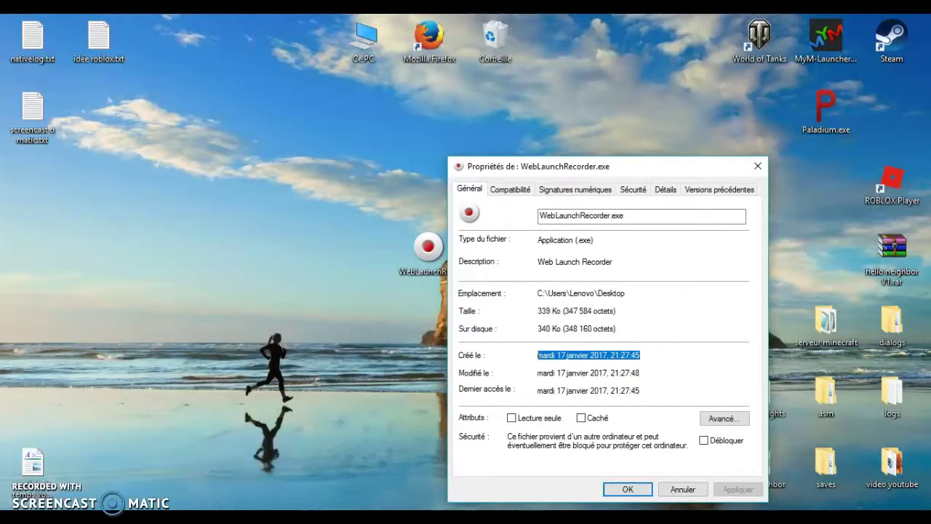
pyautogui.click(640, 355)
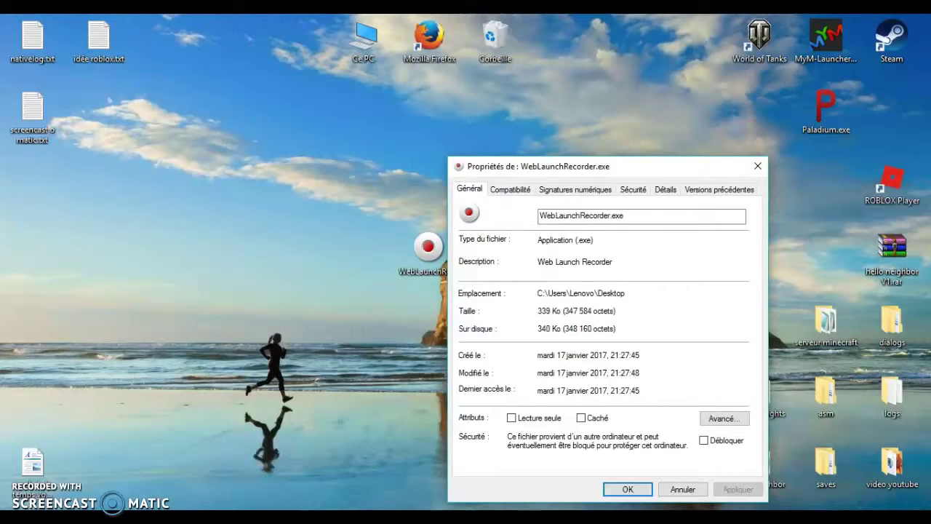
pyautogui.press('Return')
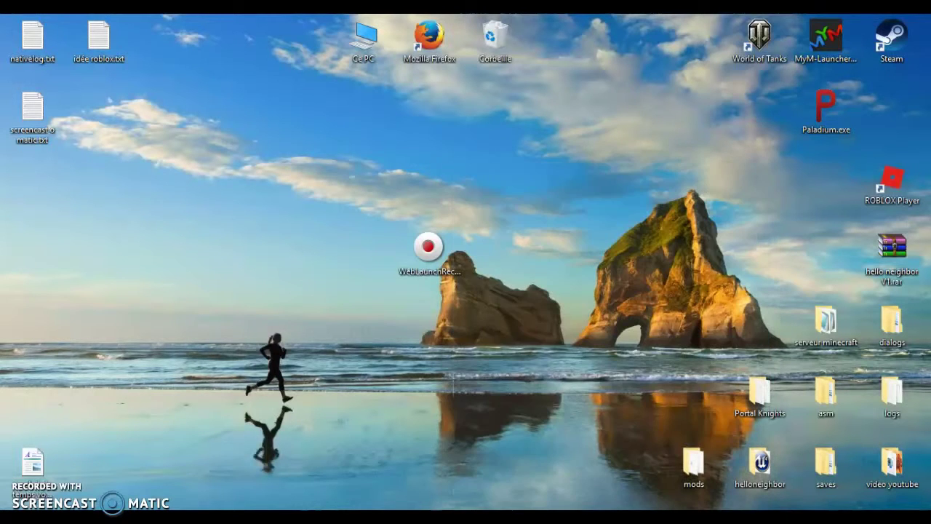
pyautogui.moveTo(428, 247); pyautogui.dragTo(495, 178)
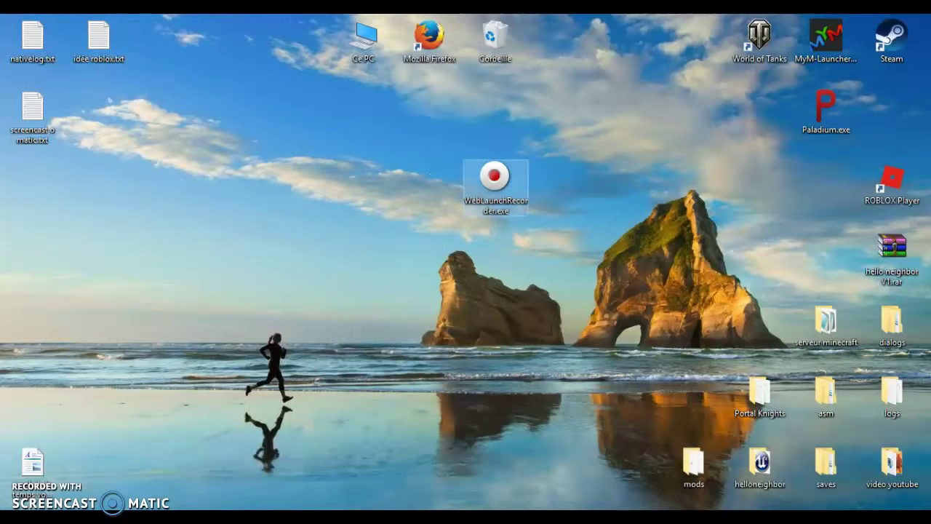
pyautogui.moveTo(599, 232); pyautogui.dragTo(417, 145)
pyautogui.click(417, 145)
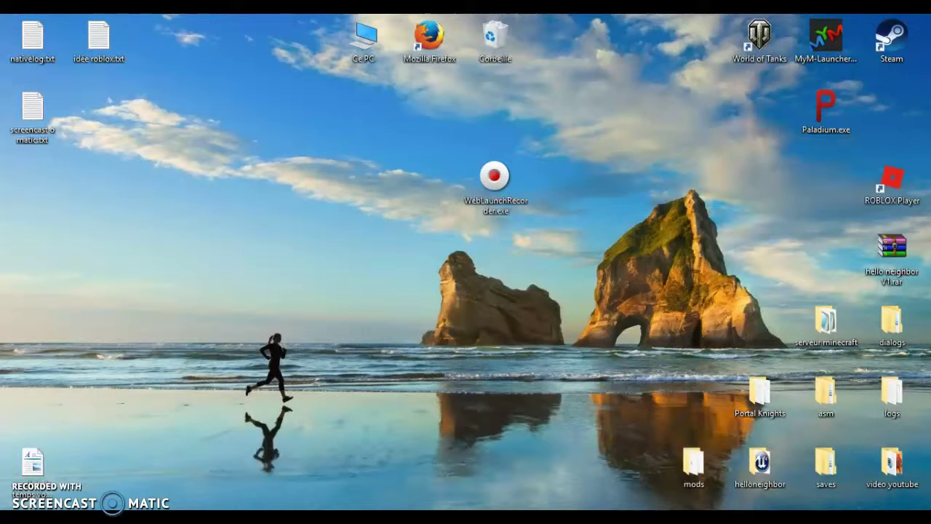
pyautogui.moveTo(332, 307); pyautogui.dragTo(469, 237)
pyautogui.click(469, 237)
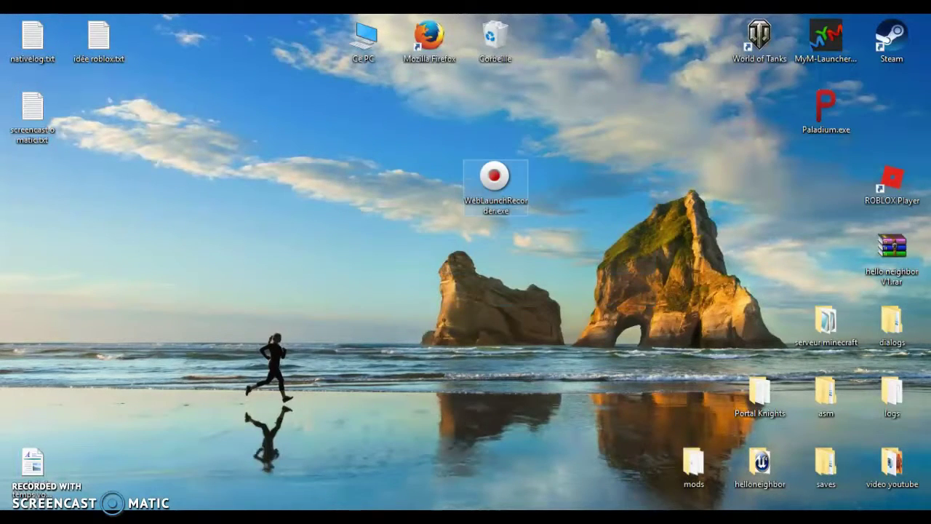
pyautogui.moveTo(494, 176); pyautogui.dragTo(495, 251)
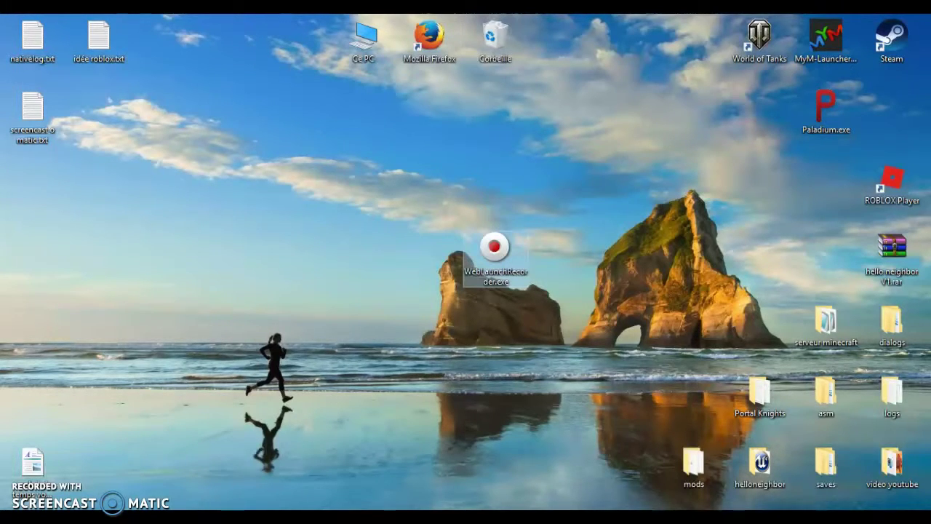
pyautogui.moveTo(495, 251); pyautogui.dragTo(428, 246)
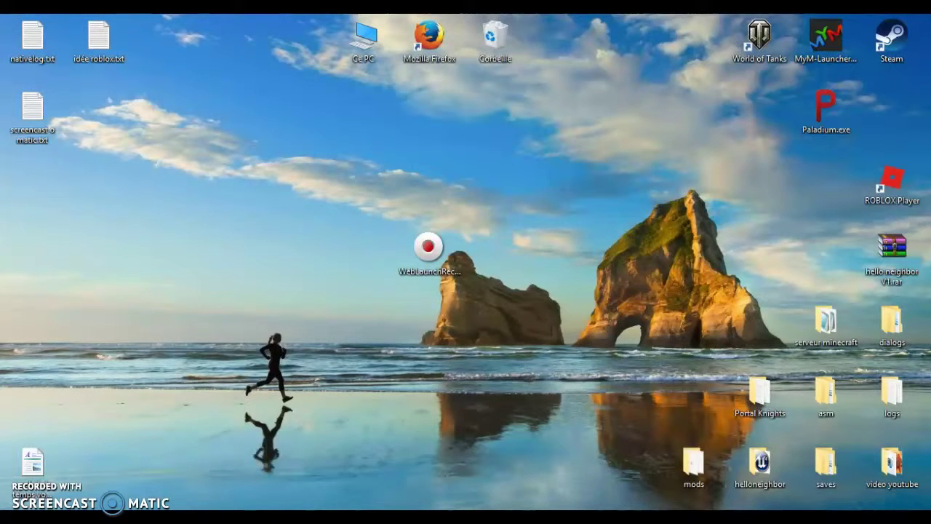
# - Move the WebLaunchRecorder.exe icon to the empty spot directly beneath the Steam icon on the desktop
pyautogui.moveTo(201, 347); pyautogui.dragTo(655, 199)
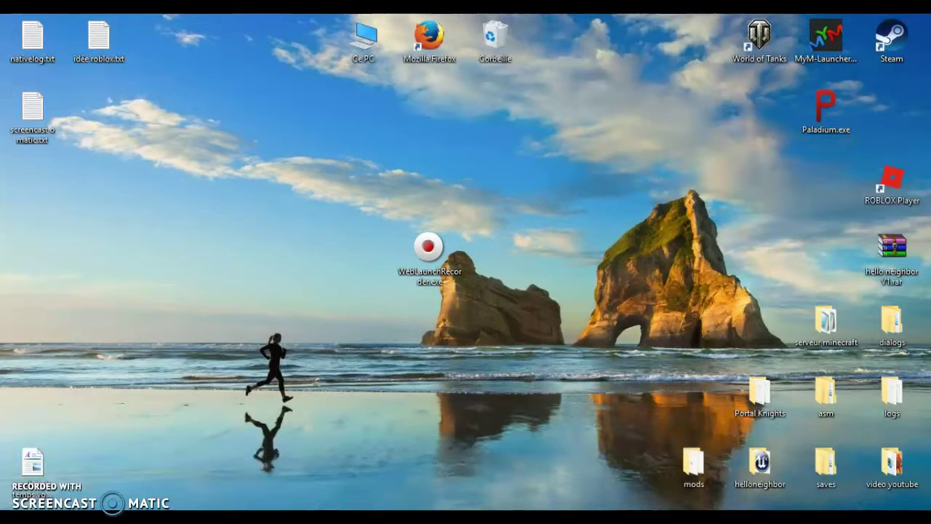
pyautogui.moveTo(502, 210); pyautogui.dragTo(189, 345)
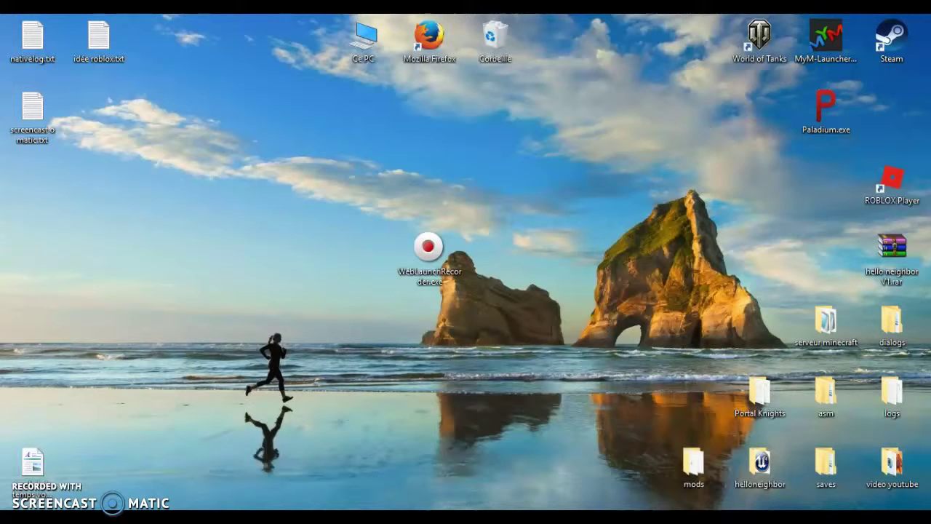
pyautogui.moveTo(309, 163); pyautogui.dragTo(566, 286)
pyautogui.moveTo(429, 247); pyautogui.dragTo(891, 103)
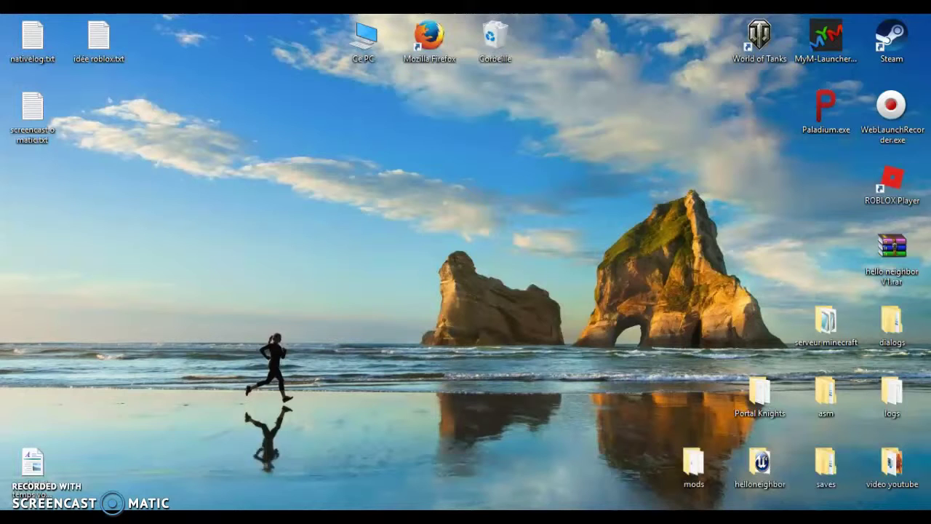
# - Move the "screencast o matic.txt" icon to the middle of the desktop
pyautogui.moveTo(321, 349); pyautogui.dragTo(148, 119)
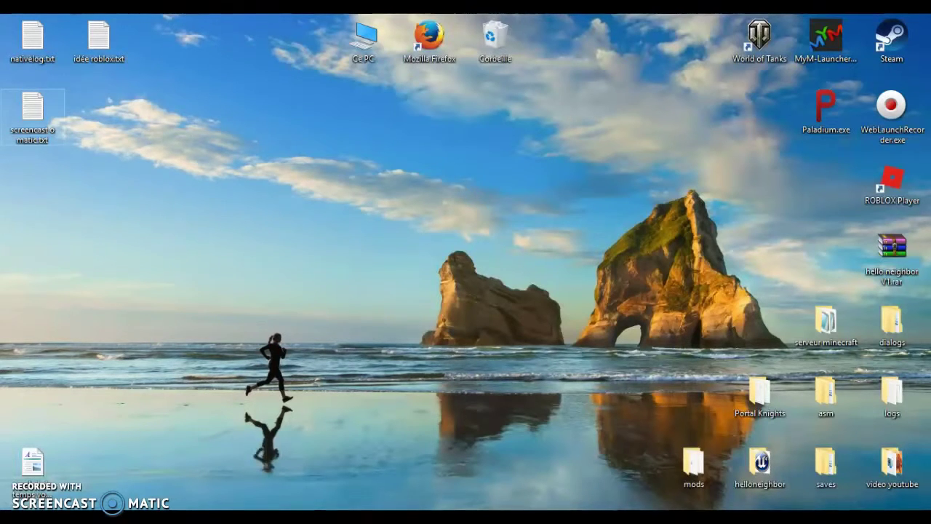
pyautogui.moveTo(33, 109)
pyautogui.mouseDown()
pyautogui.moveTo(378, 141)
pyautogui.moveTo(339, 291)
pyautogui.moveTo(495, 251)
pyautogui.moveTo(417, 240)
pyautogui.moveTo(37, 87)
pyautogui.moveTo(35, 102)
pyautogui.mouseUp()
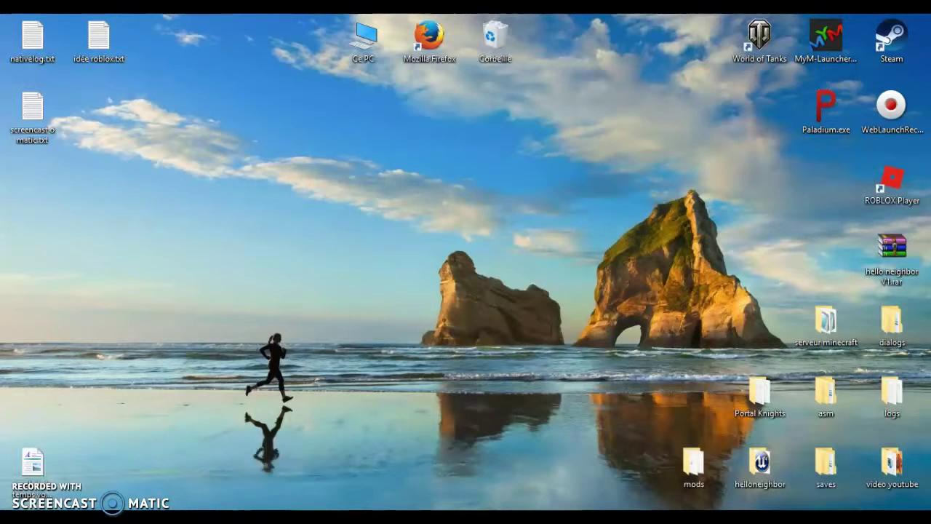
pyautogui.moveTo(32, 109); pyautogui.dragTo(429, 251)
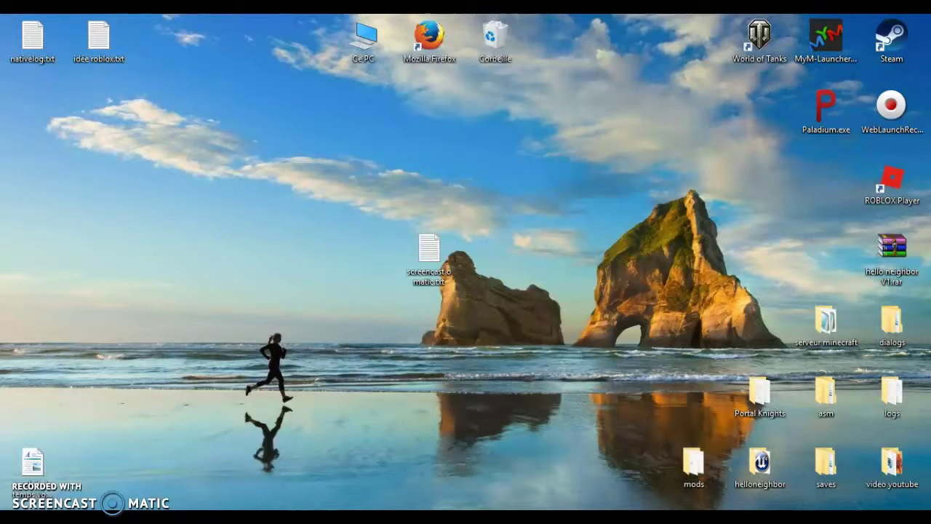
pyautogui.moveTo(218, 164); pyautogui.dragTo(478, 315)
pyautogui.moveTo(517, 411); pyautogui.dragTo(508, 186)
pyautogui.moveTo(549, 318); pyautogui.dragTo(291, 141)
pyautogui.moveTo(429, 255)
pyautogui.mouseDown()
pyautogui.moveTo(457, 272)
pyautogui.moveTo(453, 225)
pyautogui.moveTo(427, 181)
pyautogui.moveTo(428, 254)
pyautogui.moveTo(407, 240)
pyautogui.moveTo(406, 212)
pyautogui.mouseUp()
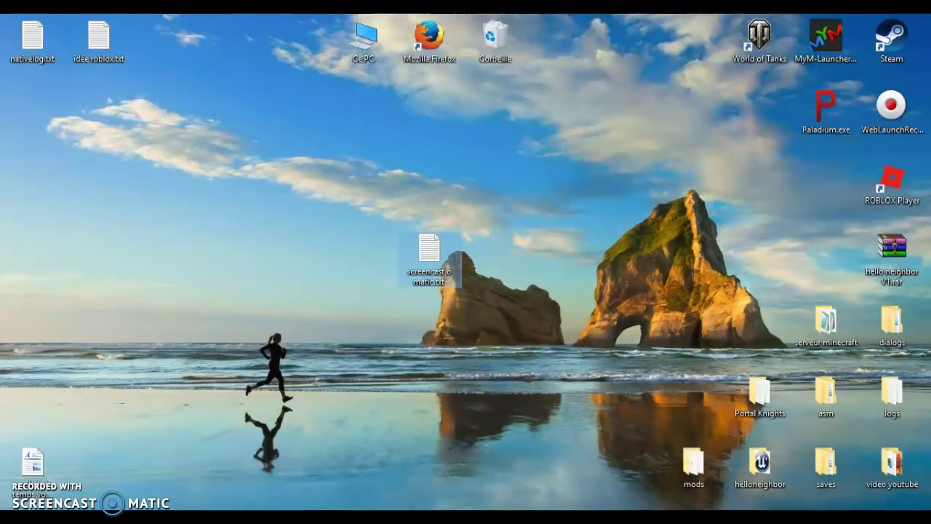
pyautogui.moveTo(429, 255); pyautogui.dragTo(452, 263)
pyautogui.moveTo(429, 205); pyautogui.dragTo(495, 251)
pyautogui.moveTo(495, 251); pyautogui.dragTo(494, 182)
pyautogui.moveTo(494, 182); pyautogui.dragTo(431, 198)
pyautogui.moveTo(430, 249); pyautogui.dragTo(495, 249)
pyautogui.moveTo(495, 249); pyautogui.dragTo(495, 179)
pyautogui.moveTo(495, 178); pyautogui.dragTo(429, 249)
pyautogui.moveTo(429, 249); pyautogui.dragTo(416, 179)
pyautogui.moveTo(429, 178); pyautogui.dragTo(429, 249)
pyautogui.moveTo(430, 249); pyautogui.dragTo(429, 179)
pyautogui.moveTo(429, 180); pyautogui.dragTo(494, 211)
pyautogui.click(495, 204)
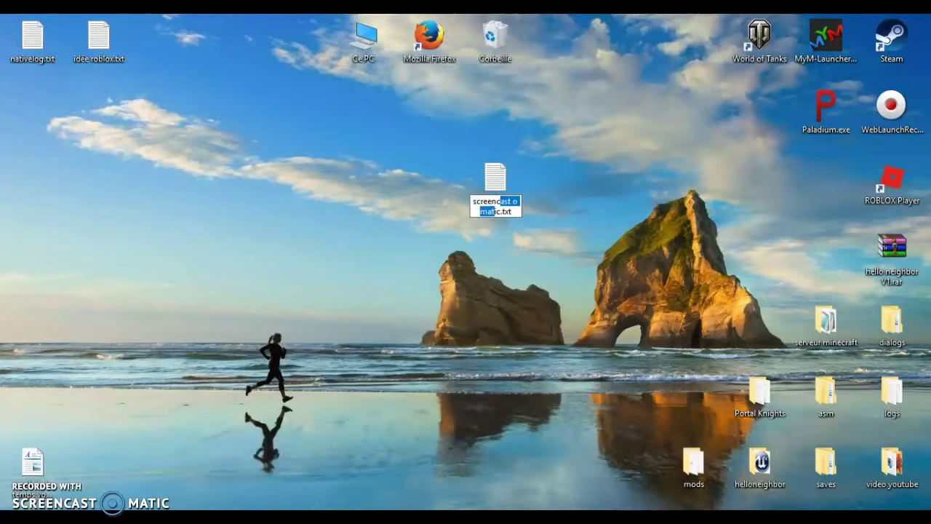
pyautogui.moveTo(495, 178); pyautogui.dragTo(496, 268)
pyautogui.moveTo(494, 251); pyautogui.dragTo(418, 247)
pyautogui.moveTo(429, 251); pyautogui.dragTo(422, 182)
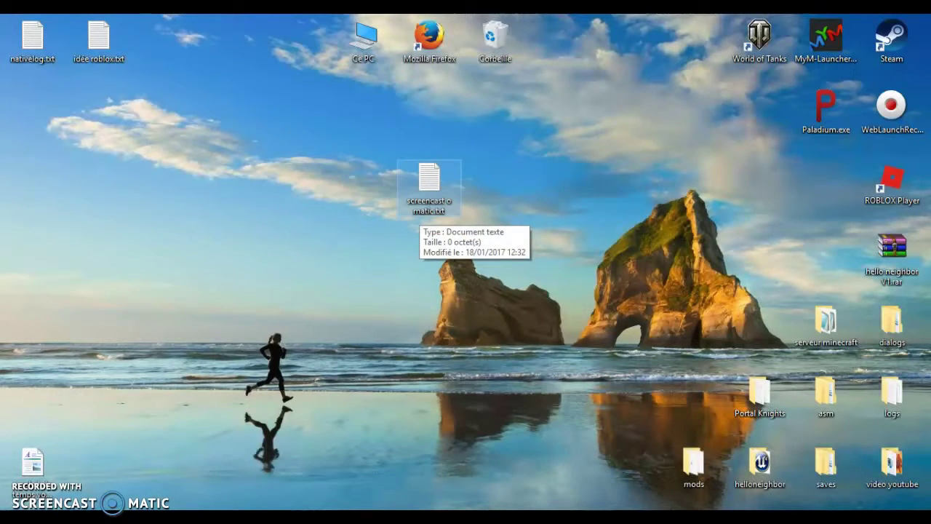
pyautogui.moveTo(429, 184); pyautogui.dragTo(495, 251)
pyautogui.moveTo(495, 251)
pyautogui.mouseDown()
pyautogui.moveTo(422, 251)
pyautogui.moveTo(426, 178)
pyautogui.moveTo(493, 178)
pyautogui.moveTo(494, 258)
pyautogui.moveTo(426, 260)
pyautogui.moveTo(426, 183)
pyautogui.moveTo(495, 185)
pyautogui.moveTo(495, 259)
pyautogui.mouseUp()
pyautogui.moveTo(496, 259); pyautogui.dragTo(429, 259)
pyautogui.moveTo(429, 258); pyautogui.dragTo(495, 259)
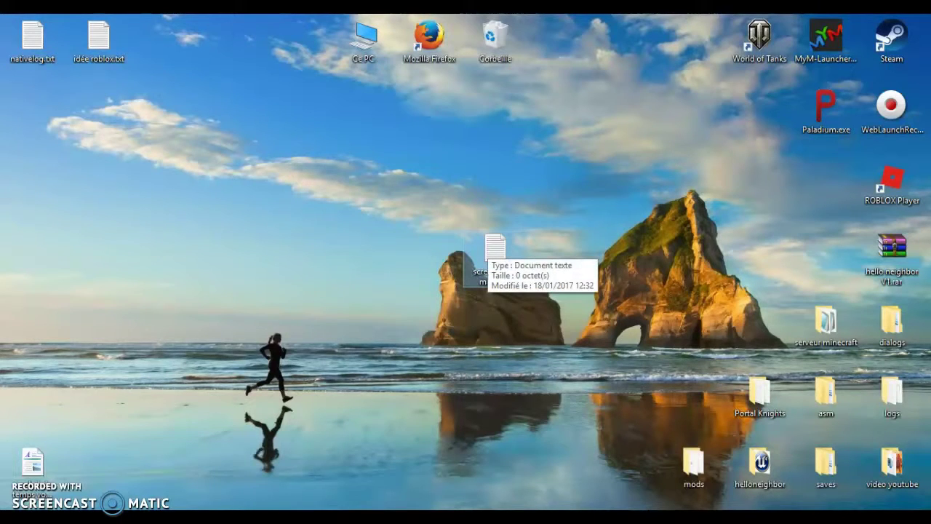
pyautogui.moveTo(494, 251)
pyautogui.mouseDown()
pyautogui.moveTo(426, 251)
pyautogui.moveTo(429, 182)
pyautogui.moveTo(494, 182)
pyautogui.moveTo(494, 240)
pyautogui.moveTo(429, 251)
pyautogui.moveTo(429, 182)
pyautogui.moveTo(494, 181)
pyautogui.moveTo(494, 247)
pyautogui.moveTo(433, 258)
pyautogui.moveTo(428, 182)
pyautogui.moveTo(492, 182)
pyautogui.moveTo(492, 247)
pyautogui.moveTo(429, 210)
pyautogui.moveTo(466, 182)
pyautogui.moveTo(492, 214)
pyautogui.moveTo(495, 249)
pyautogui.moveTo(419, 195)
pyautogui.moveTo(429, 182)
pyautogui.mouseUp()
pyautogui.moveTo(429, 186)
pyautogui.mouseDown()
pyautogui.moveTo(520, 197)
pyautogui.moveTo(509, 190)
pyautogui.mouseUp()
pyautogui.moveTo(494, 185)
pyautogui.mouseDown()
pyautogui.moveTo(486, 224)
pyautogui.moveTo(495, 250)
pyautogui.mouseUp()
pyautogui.moveTo(494, 251)
pyautogui.mouseDown()
pyautogui.moveTo(413, 251)
pyautogui.moveTo(422, 254)
pyautogui.mouseUp()
pyautogui.moveTo(400, 270)
pyautogui.mouseDown()
pyautogui.moveTo(410, 179)
pyautogui.moveTo(441, 180)
pyautogui.mouseUp()
pyautogui.moveTo(429, 251); pyautogui.dragTo(430, 182)
pyautogui.moveTo(429, 182); pyautogui.dragTo(486, 250)
pyautogui.moveTo(495, 249); pyautogui.dragTo(429, 246)
pyautogui.moveTo(429, 249); pyautogui.dragTo(426, 182)
pyautogui.moveTo(429, 178); pyautogui.dragTo(429, 251)
pyautogui.moveTo(429, 251); pyautogui.dragTo(429, 182)
pyautogui.moveTo(430, 181); pyautogui.dragTo(495, 249)
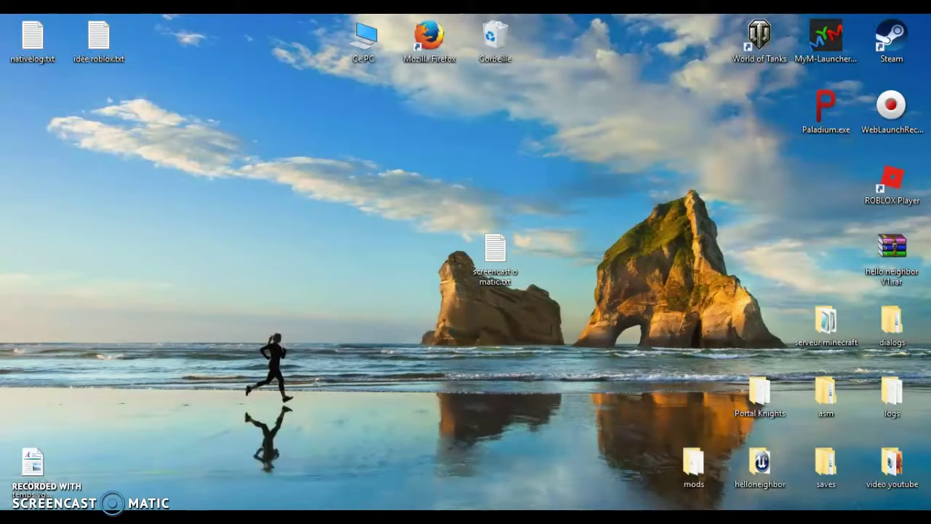
# - Open "screencast o matic.txt" in Notepad++ and write "LUNDI: HELLO NEIGHBOR" on the first line
pyautogui.moveTo(495, 249); pyautogui.dragTo(429, 182)
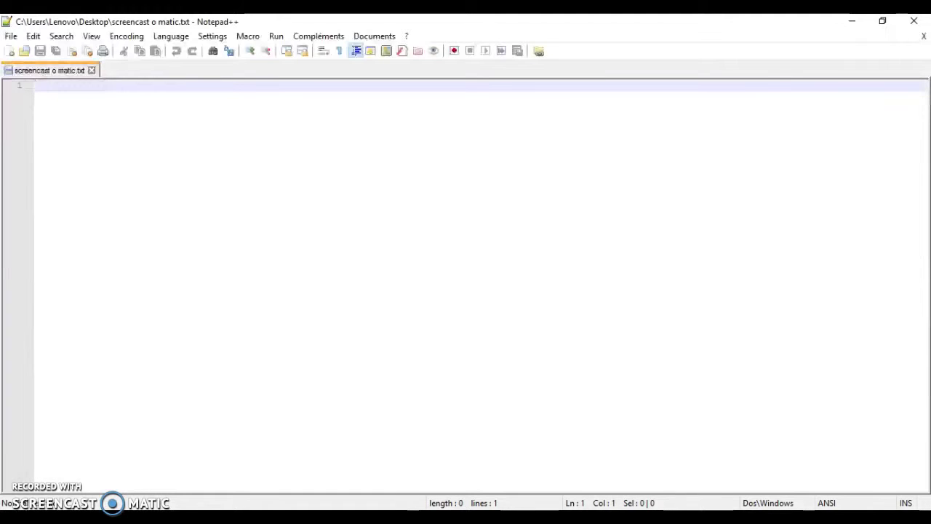
pyautogui.write('LUndi')
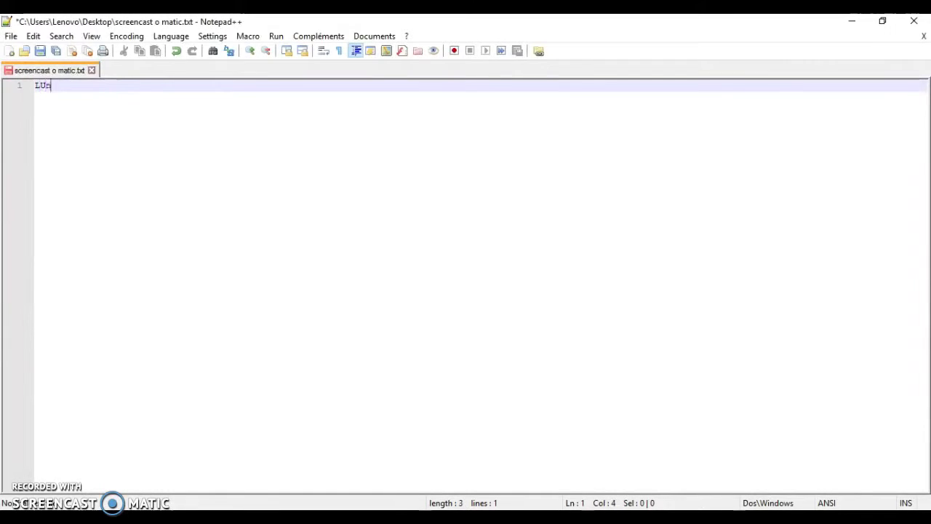
pyautogui.press('BackSpace')
pyautogui.press('BackSpace')
pyautogui.press('BackSpace')
pyautogui.press('BackSpace')
pyautogui.write('NDI')
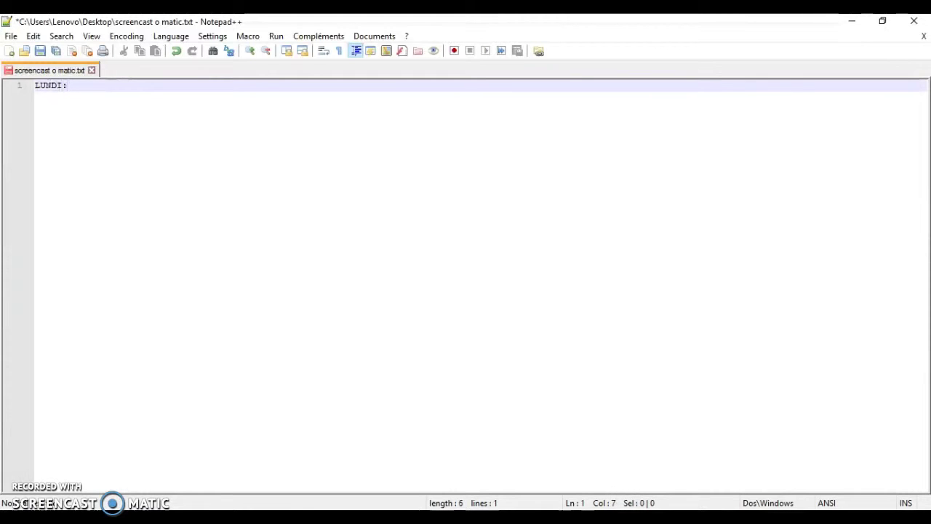
pyautogui.write(': HE')
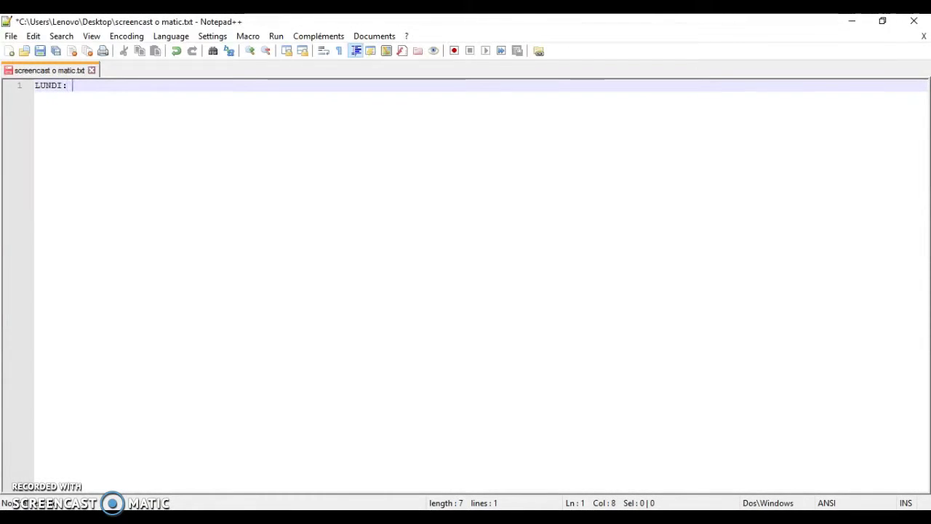
pyautogui.write('LLO')
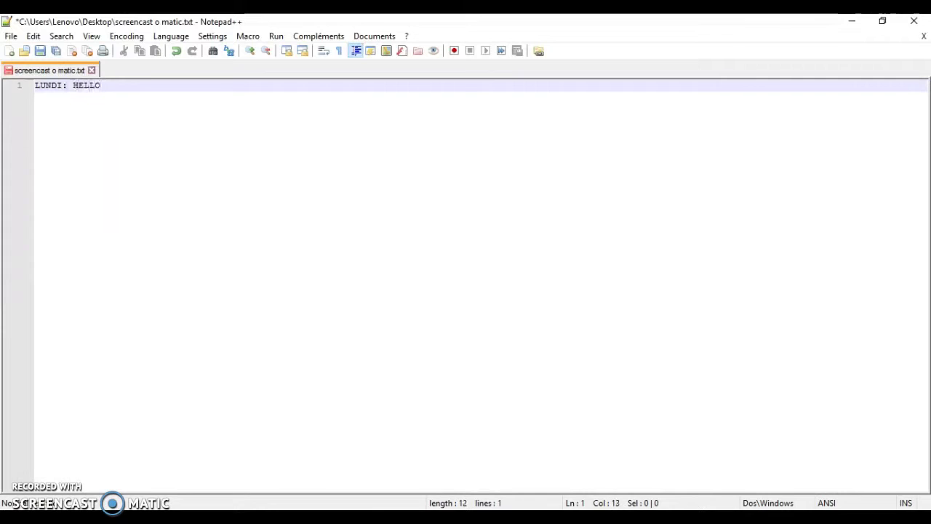
pyautogui.write(' NEIGHBOR')
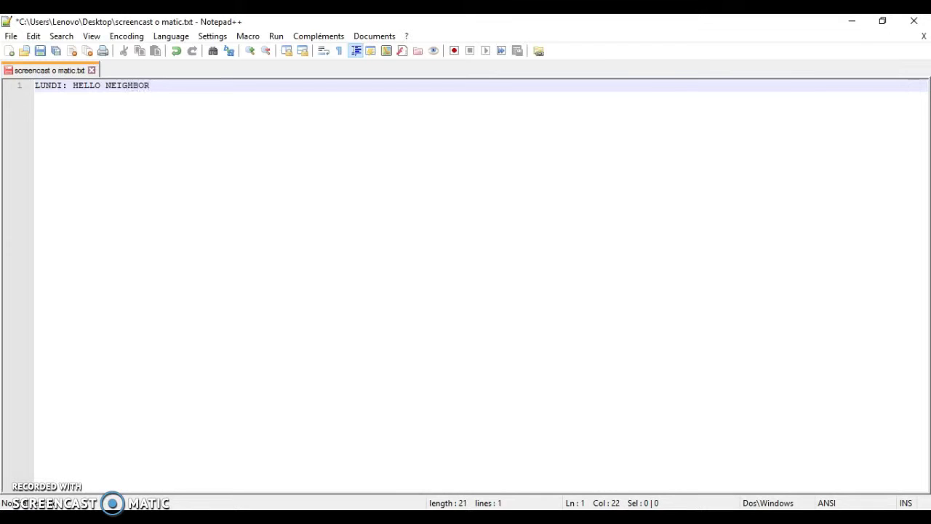
# - Write "MARDI: TUTO" on the second line of the schedule
pyautogui.press('Return')
pyautogui.write('MARDI')
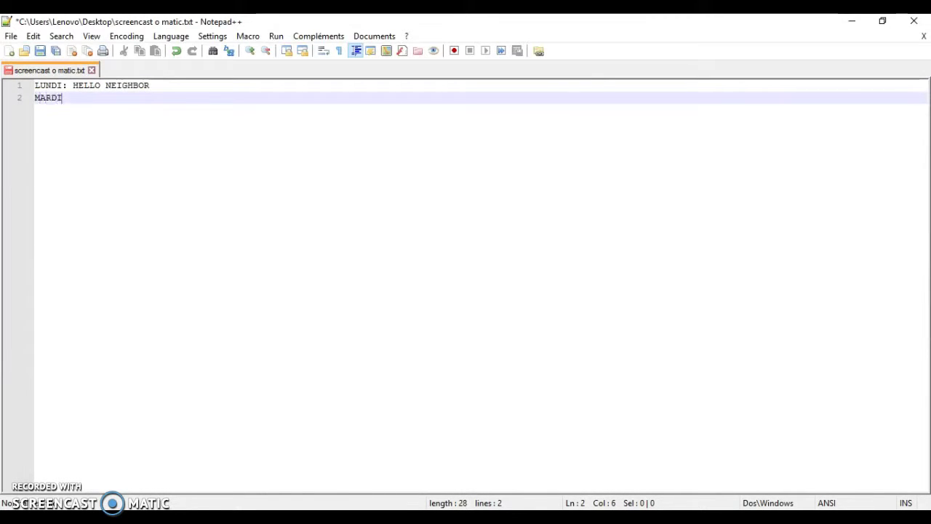
pyautogui.write(' :')
pyautogui.press('BackSpace')
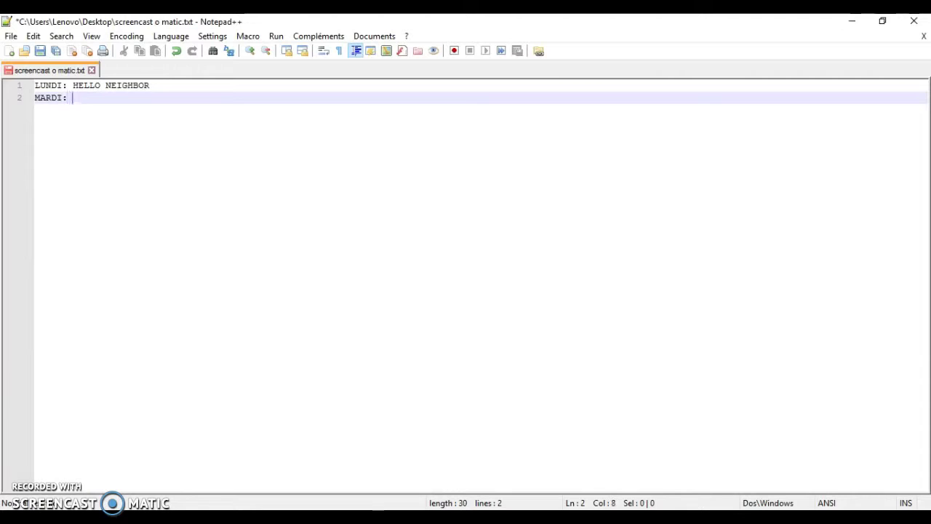
pyautogui.write('TUTO')
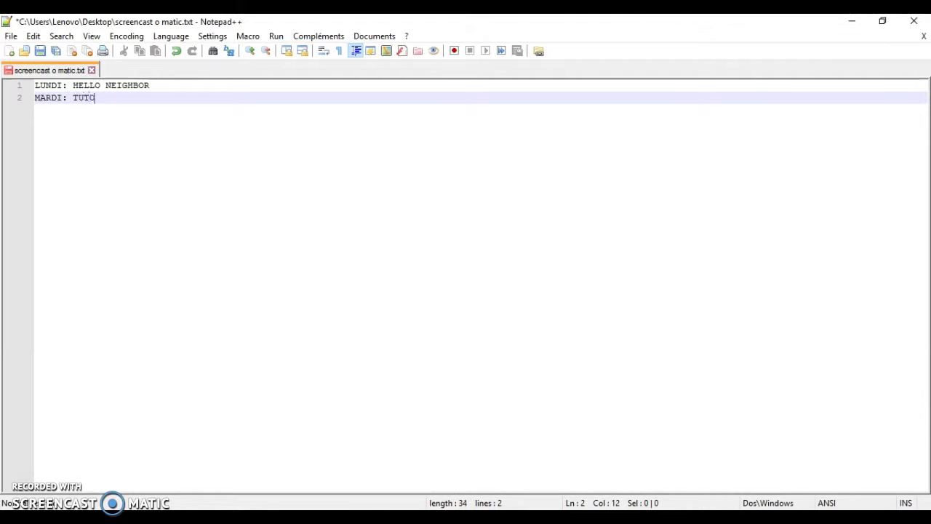
# - Add a third line to the schedule reading "MERCREDI: MINECRAFT SOLO OU MULTI"
pyautogui.press('Return')
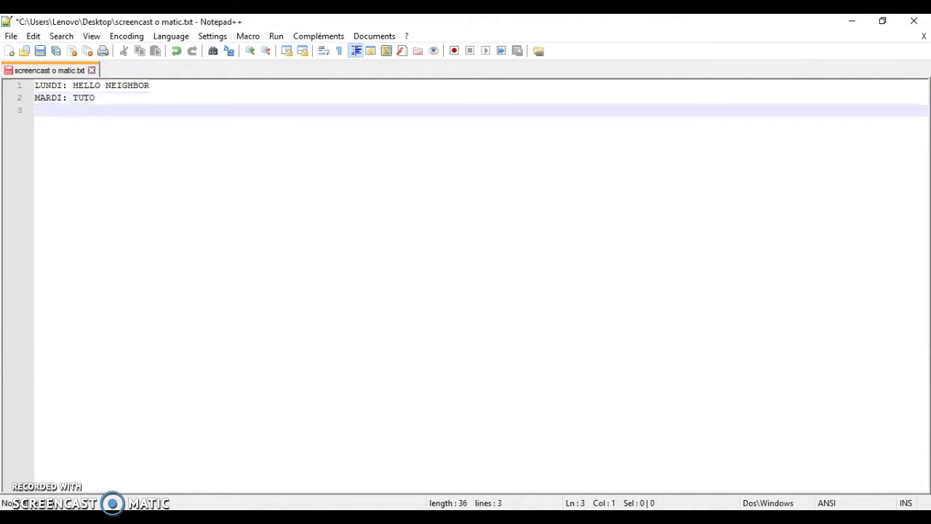
pyautogui.write('MERC')
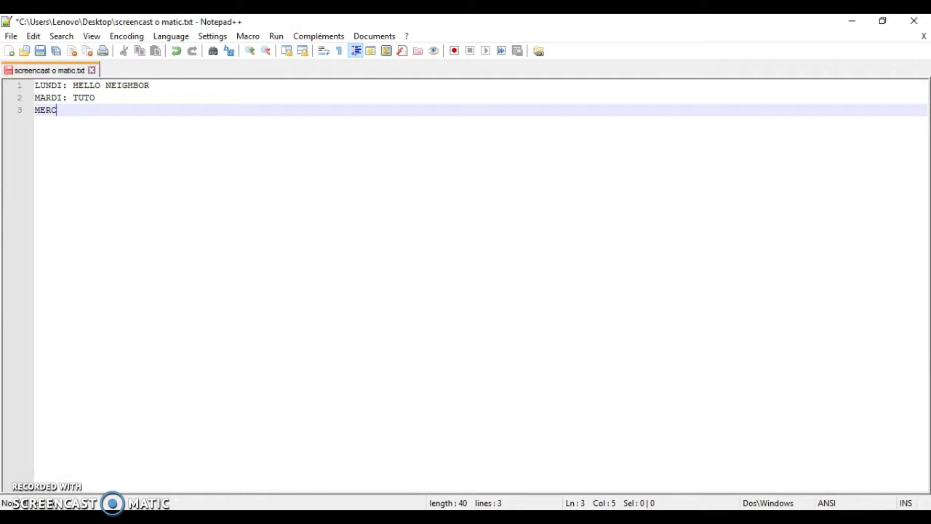
pyautogui.write('REDI:')
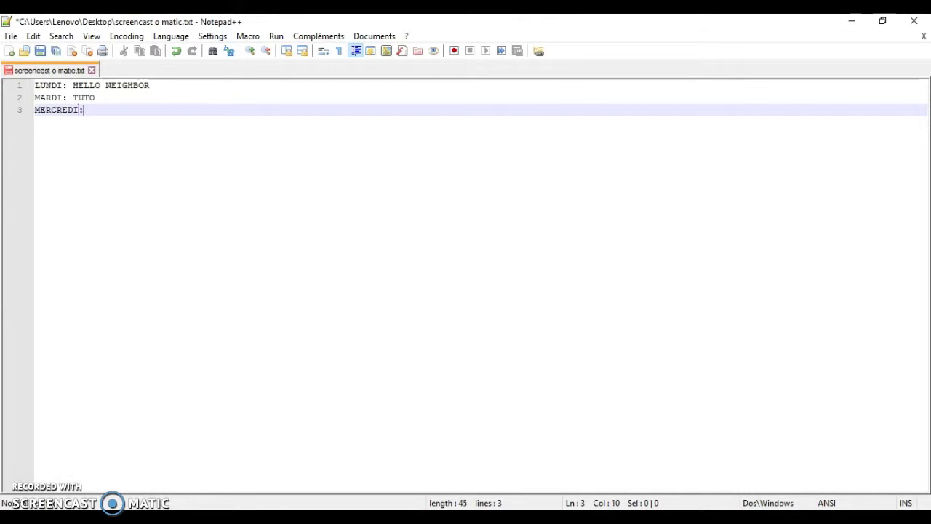
pyautogui.write(' MINECRAFT SOLO ')
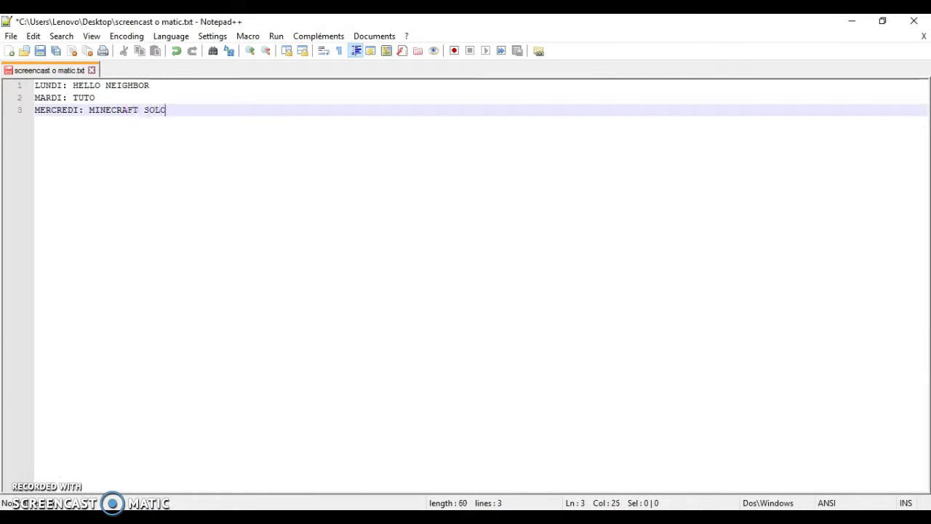
pyautogui.write('OU ')
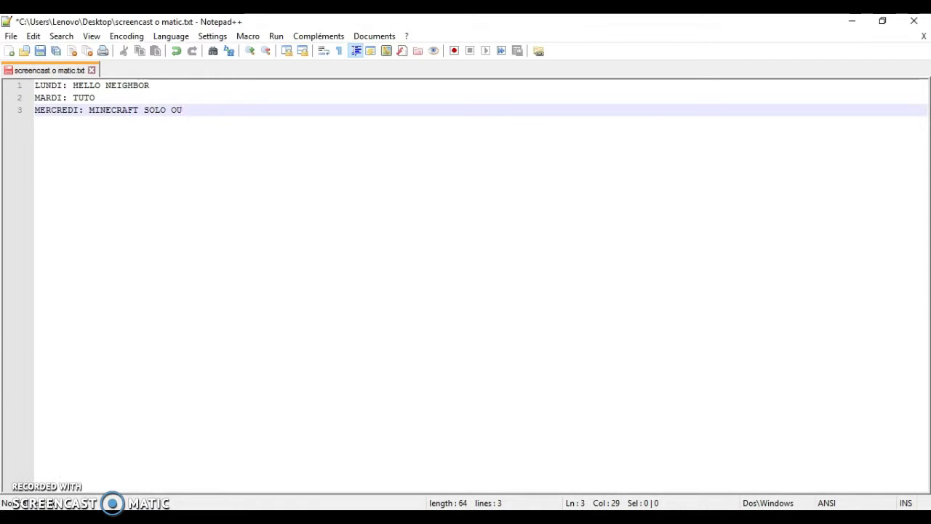
pyautogui.write('MU')
pyautogui.write('TIL')
pyautogui.press('BackSpace')
pyautogui.press('BackSpace')
pyautogui.press('BackSpace')
pyautogui.write('LTI')
pyautogui.press('BackSpace')
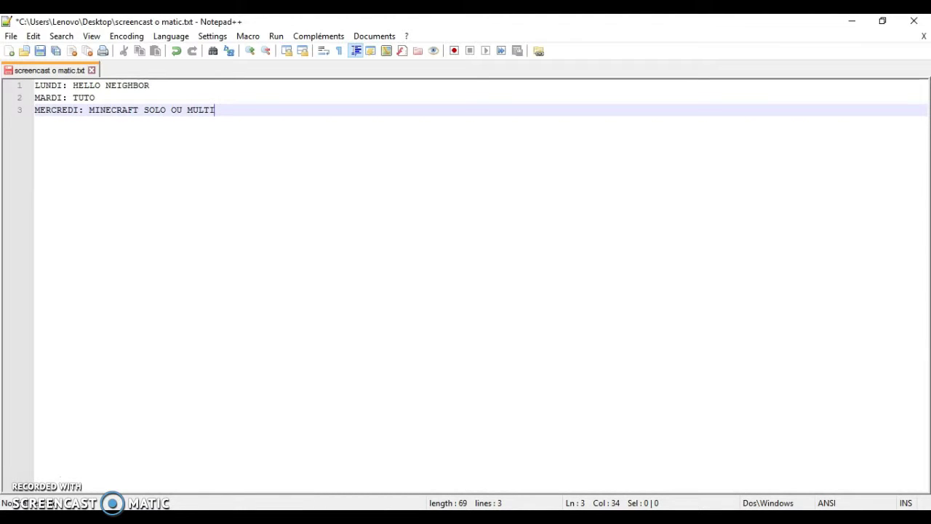
# - Add "JEUDI:ROBLOX" as the fourth line of the schedule and begin an empty fifth line
pyautogui.press('Return')
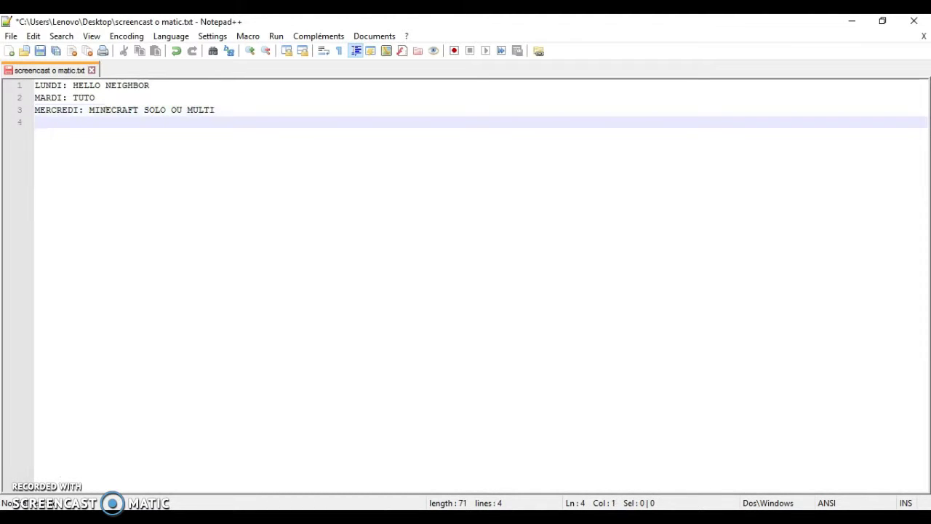
pyautogui.write('JEUDI')
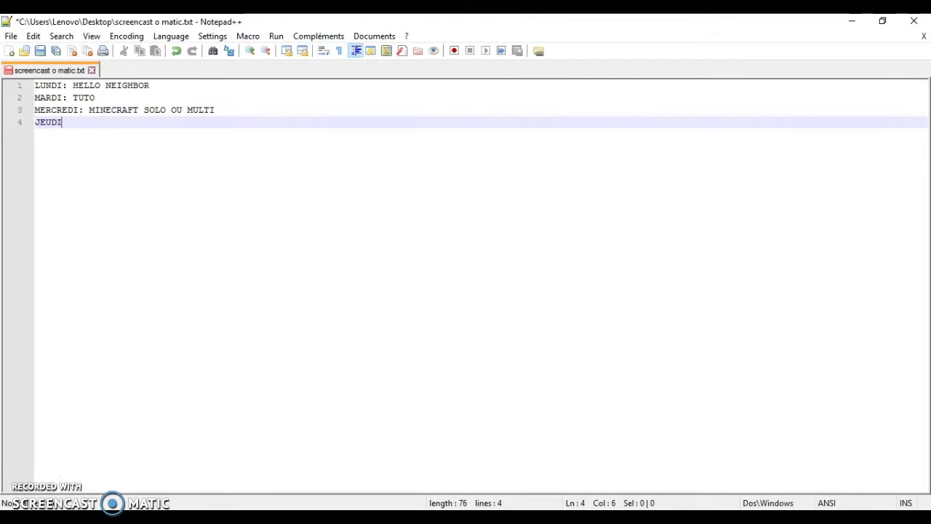
pyautogui.write(':ROBLOX')
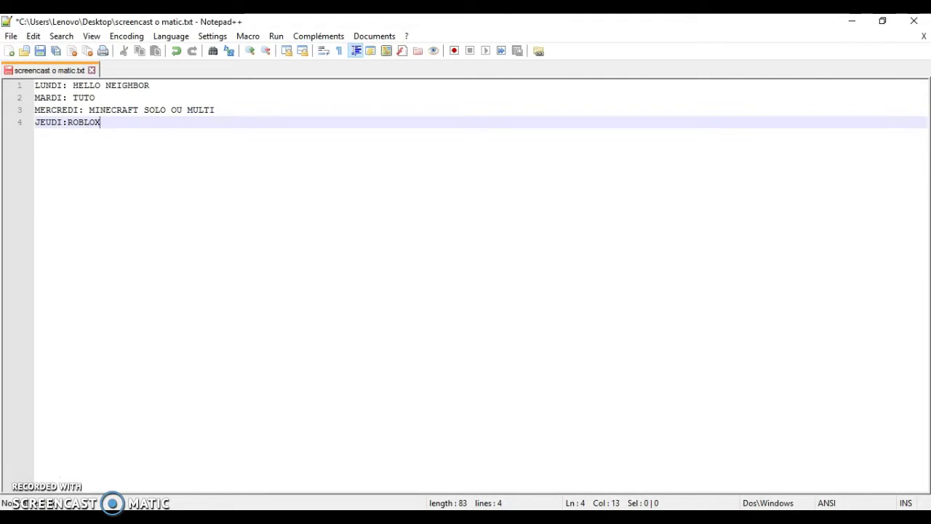
pyautogui.press('Return')
pyautogui.press('super+p')
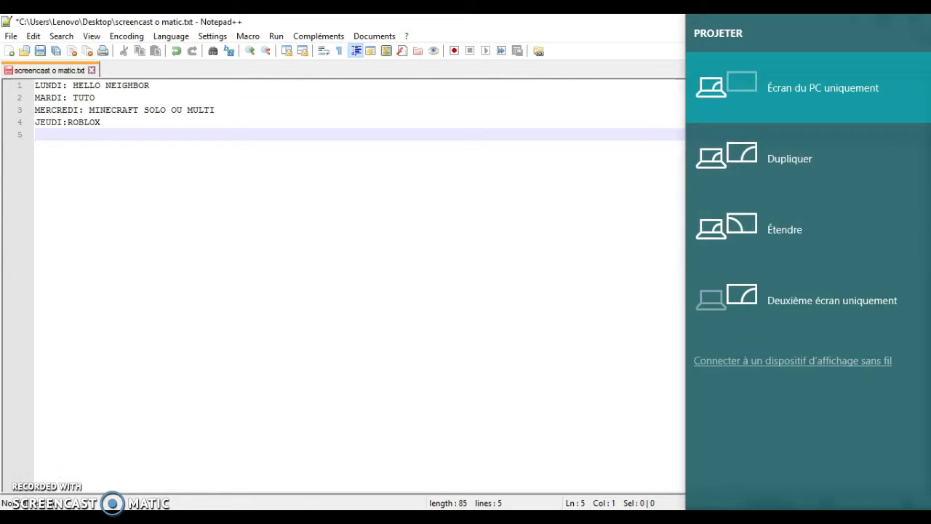
pyautogui.press('Escape')
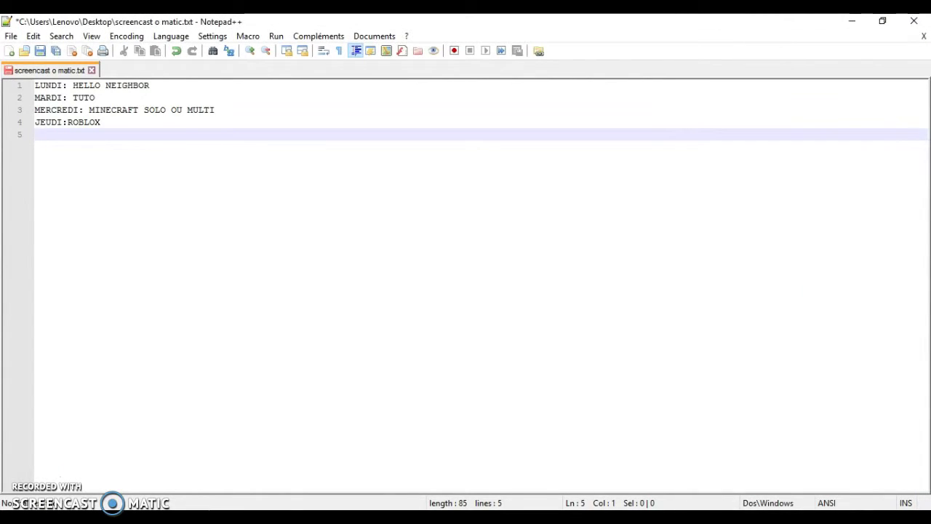
# - Write "VENDREDI:SERIE MINECRAT SOLO OU MULTI" on the fifth line of the schedule
pyautogui.write('VENDREDI:')
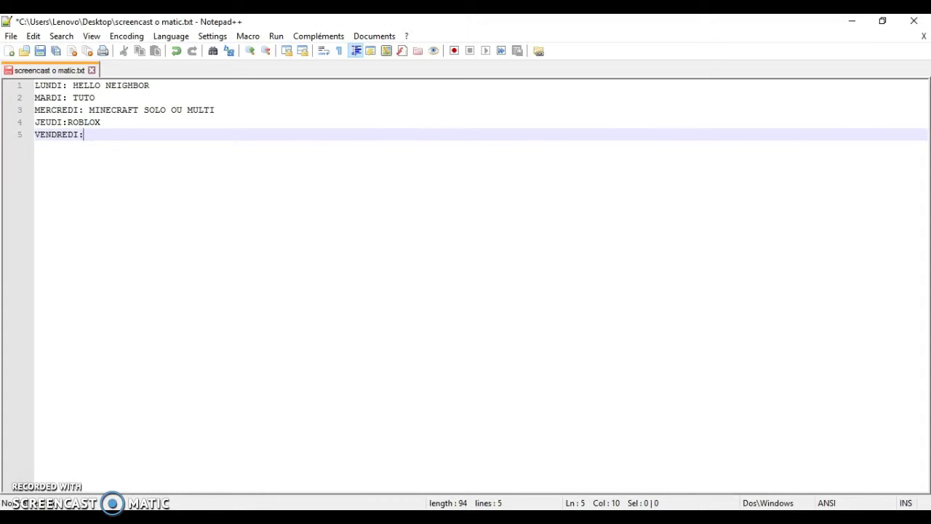
pyautogui.write('SERIE MINECR')
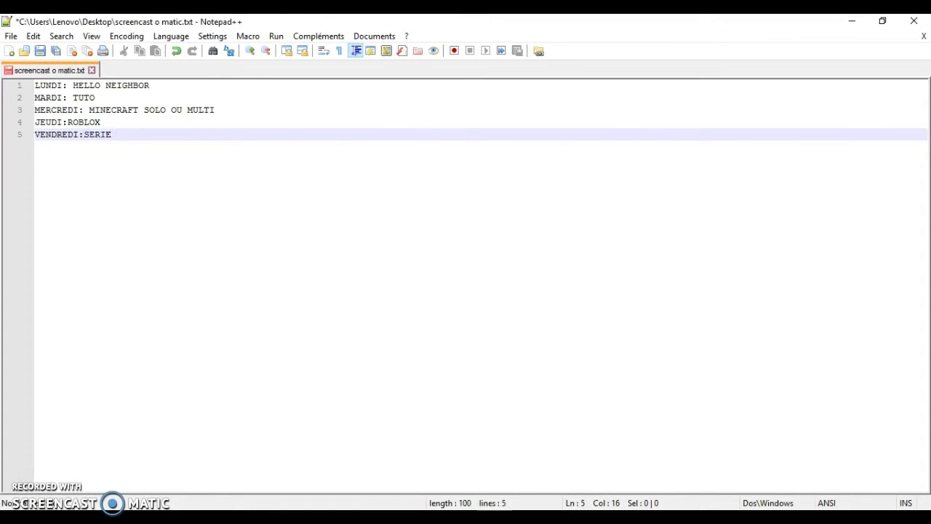
pyautogui.write('AT SOLO OU')
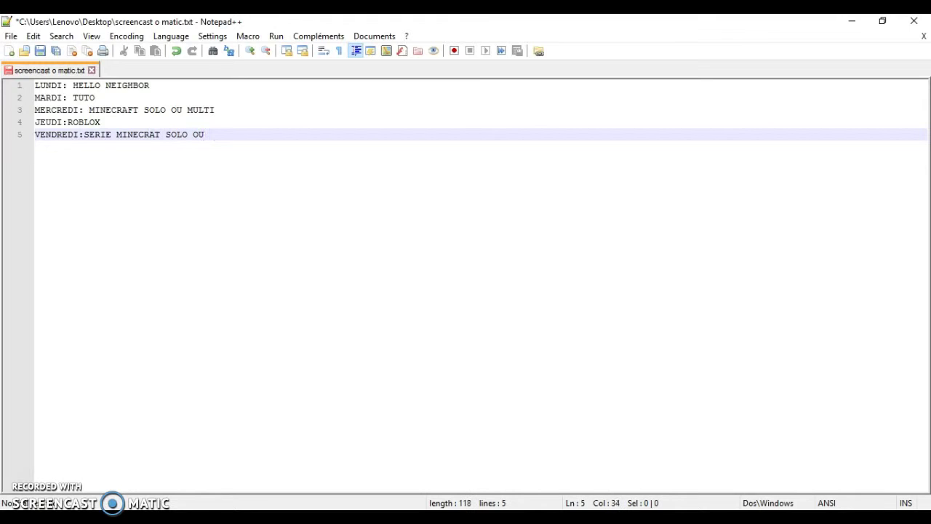
pyautogui.press('BackSpace')
pyautogui.write('MULTI')
# - Add a sixth line reading "SAMEDI ET DIMANCHE: RIEN OU MUNECRAFT SOLO OU MULTI" and save the file
pyautogui.press('Return')
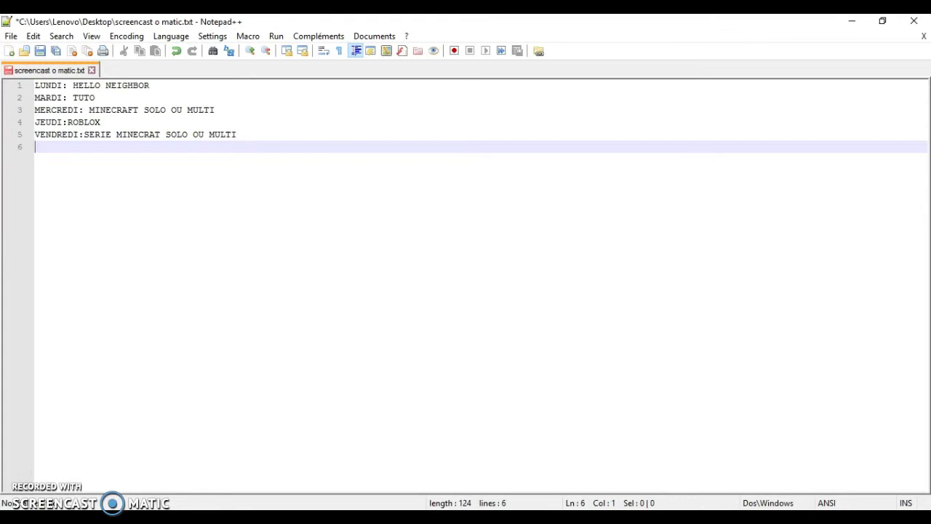
pyautogui.write('SAMEDI ET DIMANCHE')
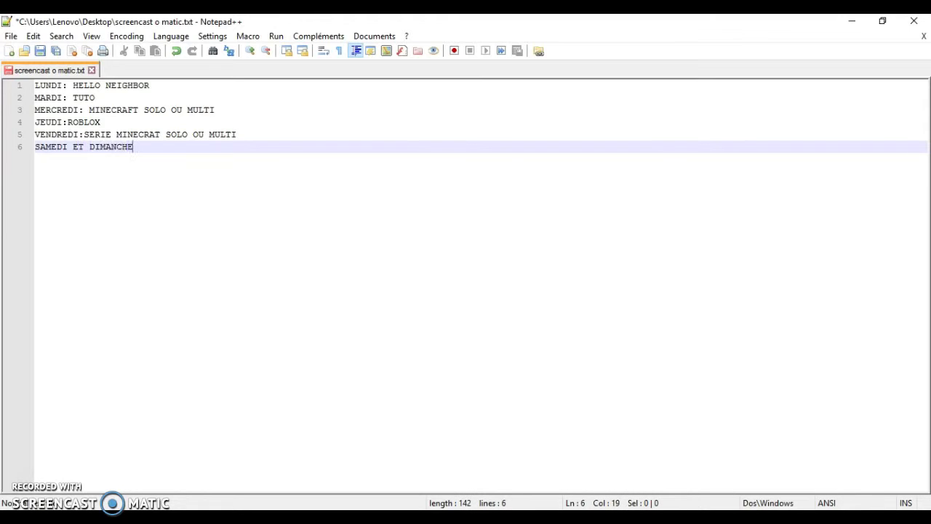
pyautogui.write(':')
pyautogui.write('RIZ')
pyautogui.press('BackSpace')
pyautogui.write('EN')
pyautogui.write('OU MUNECRAFT ')
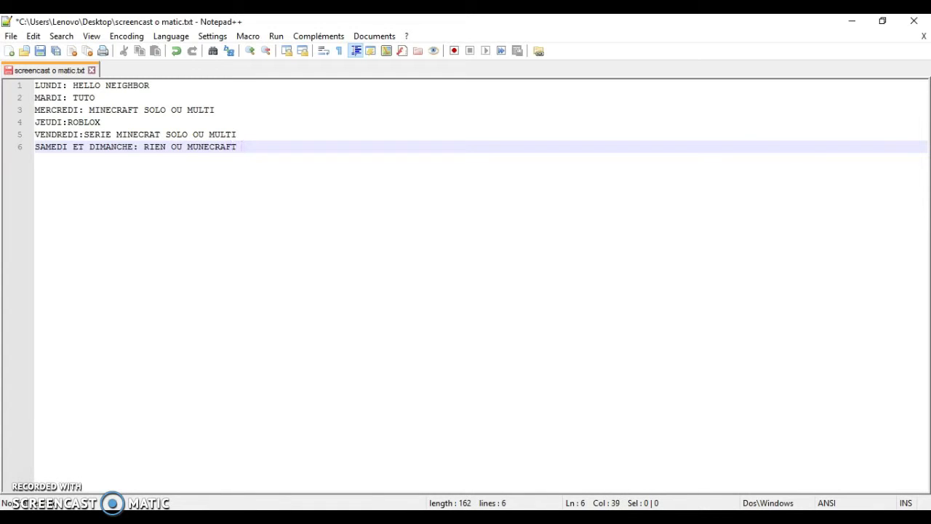
pyautogui.write('SOLO OU MULTI')
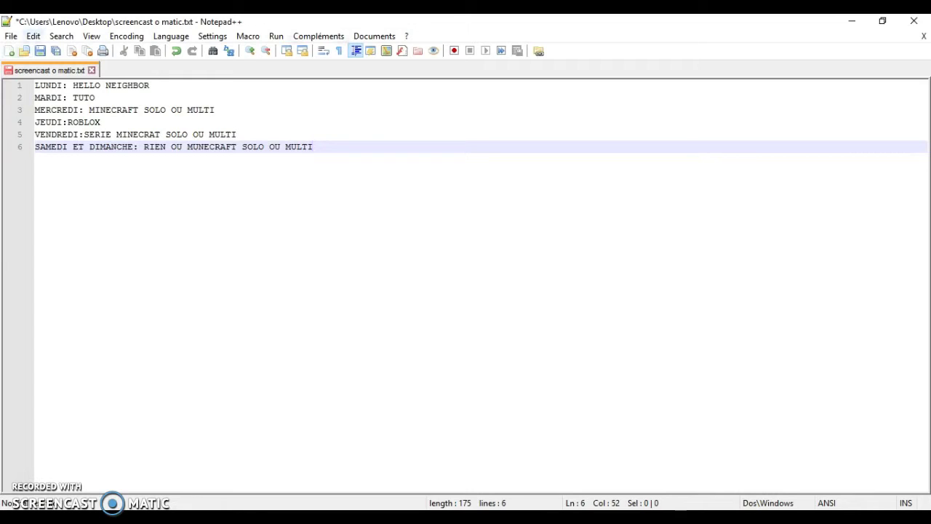
pyautogui.hotkey('ctrl', 's')
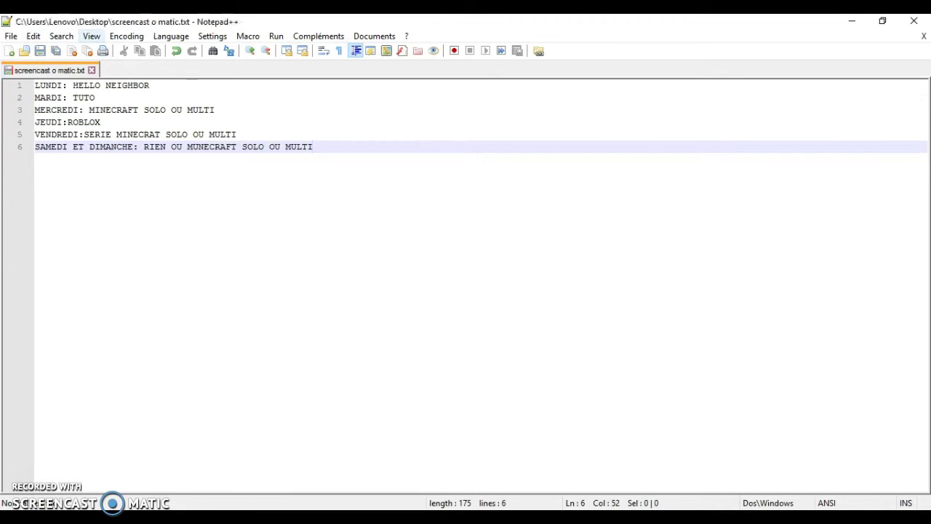
# - Minimize the text editor and move the "screencast o matic.txt" icon directly beneath nativelog.txt on the desktop
pyautogui.click(852, 21)
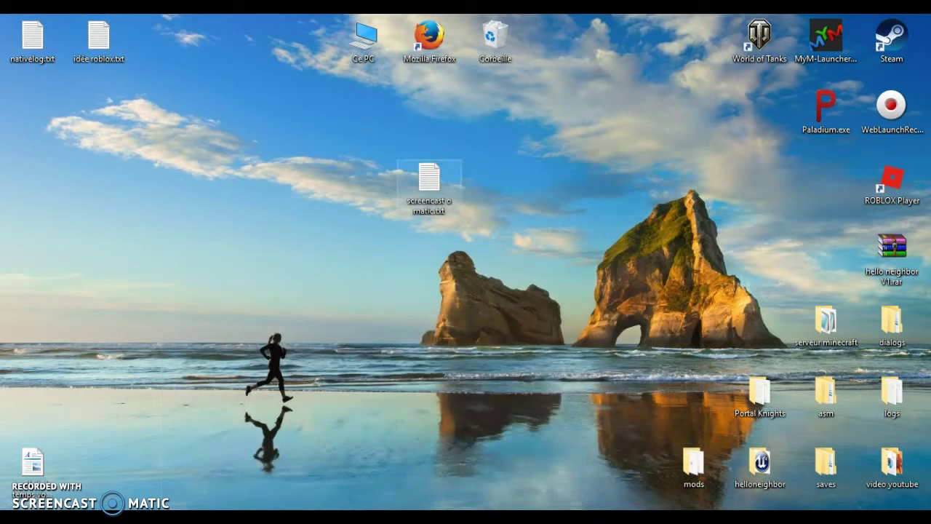
pyautogui.moveTo(429, 182); pyautogui.dragTo(23, 114)
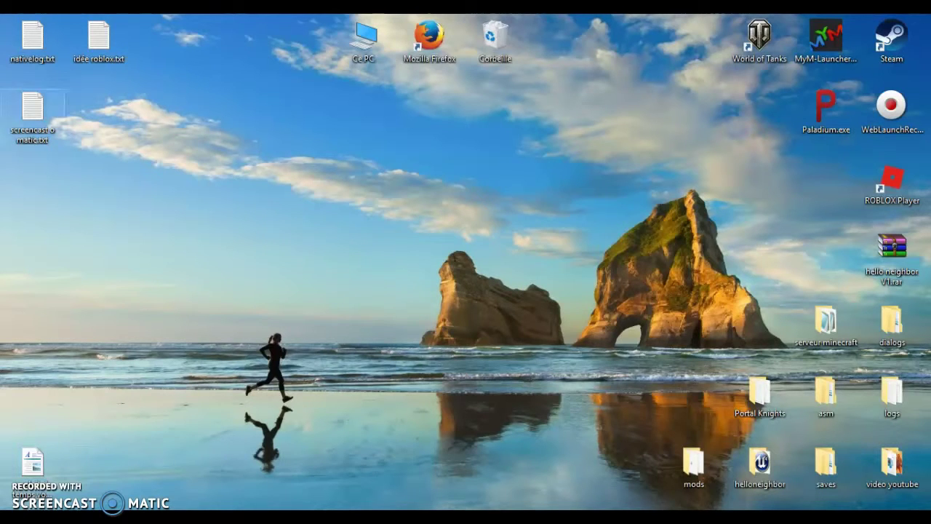
# - Reopen "screencast o matic.txt", highlight each day's entry in order from LUNDI to SAMEDI ET DIMANCHE, and minimize the editor
pyautogui.doubleClick(33, 113)
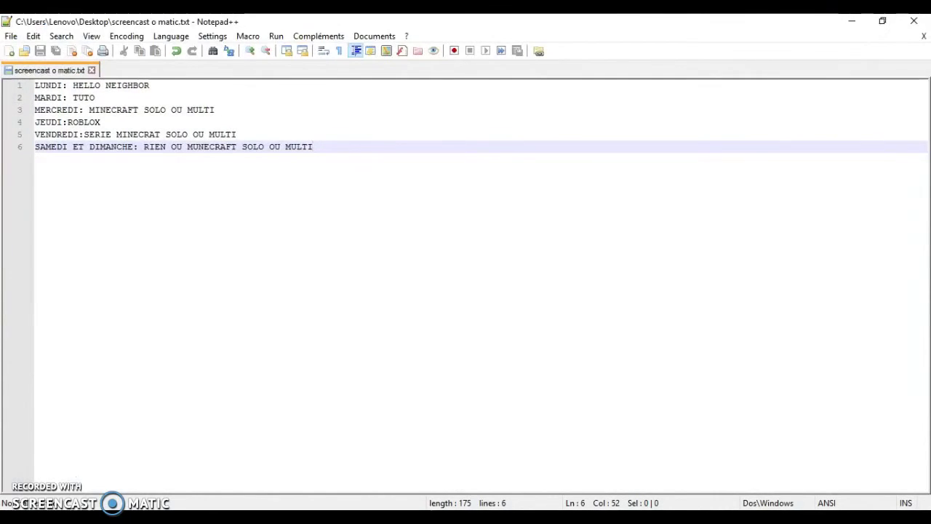
pyautogui.moveTo(73, 85); pyautogui.dragTo(149, 85)
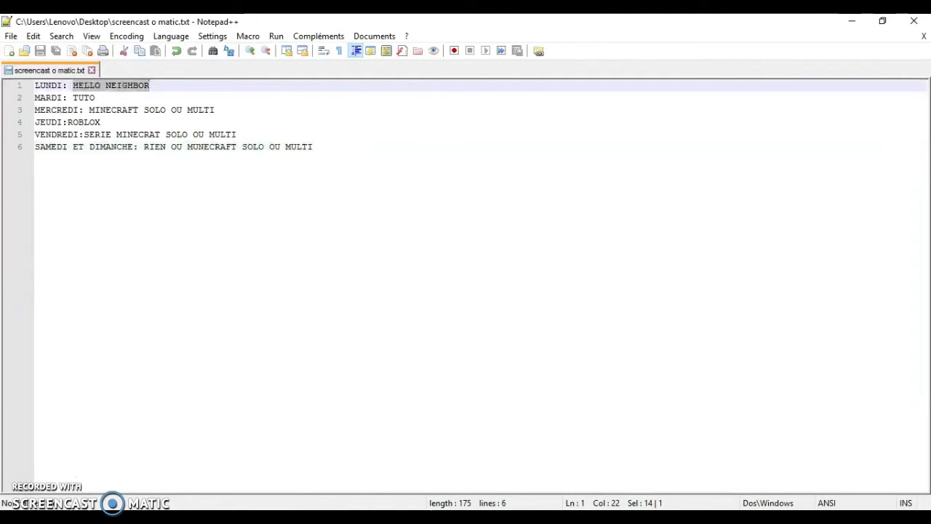
pyautogui.doubleClick(84, 97)
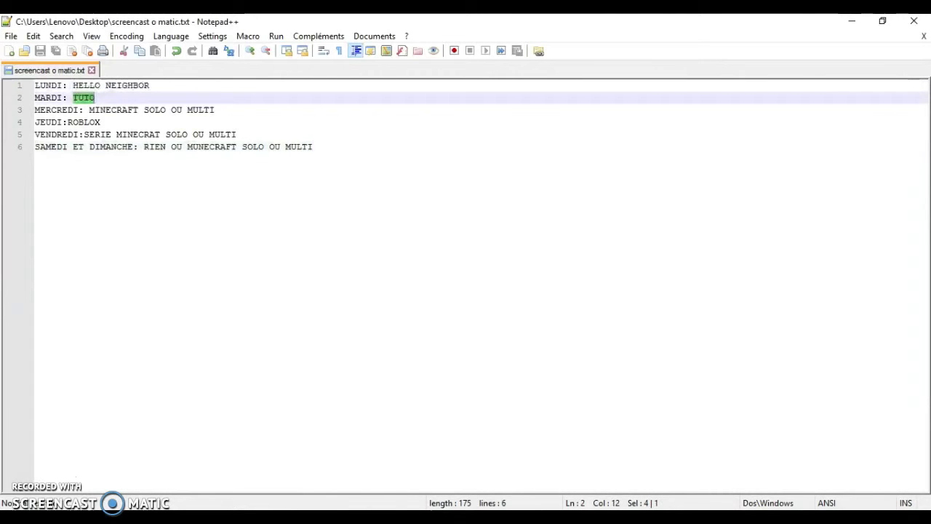
pyautogui.moveTo(89, 110); pyautogui.dragTo(215, 110)
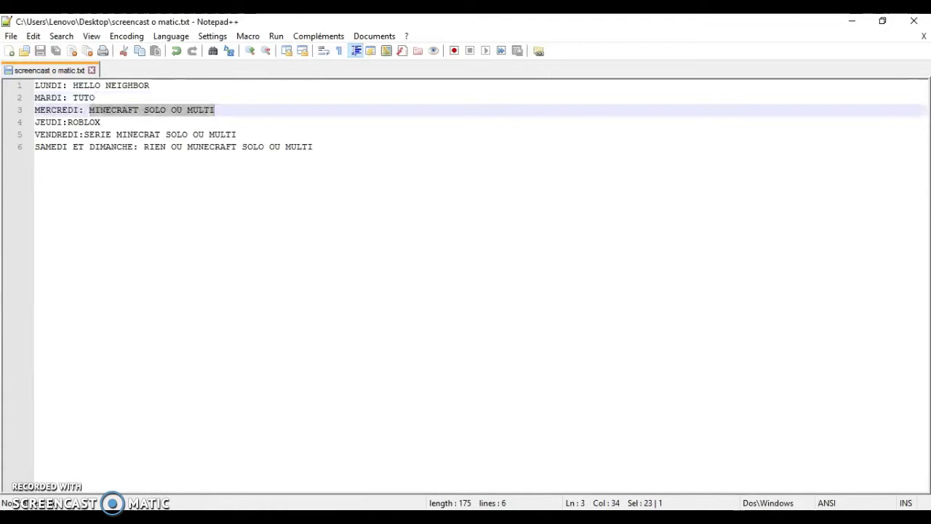
pyautogui.moveTo(68, 122); pyautogui.dragTo(101, 123)
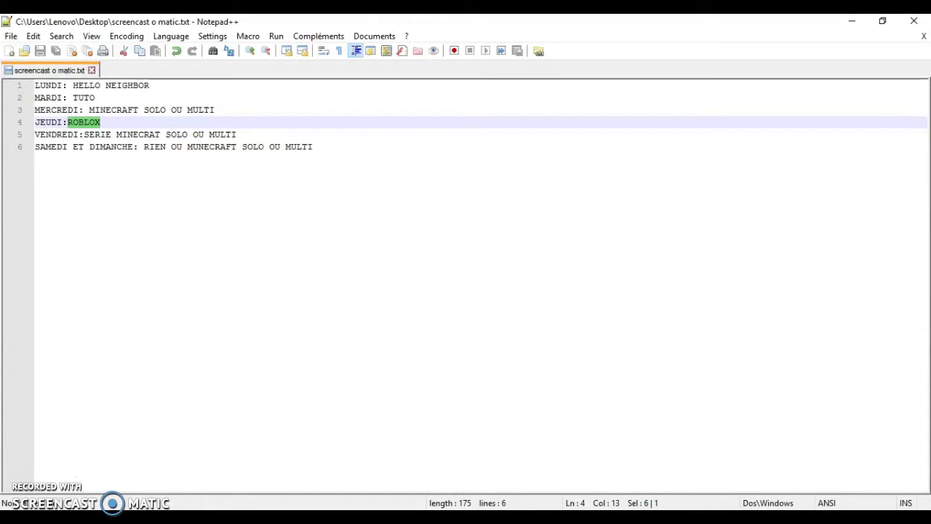
pyautogui.moveTo(85, 134); pyautogui.dragTo(236, 135)
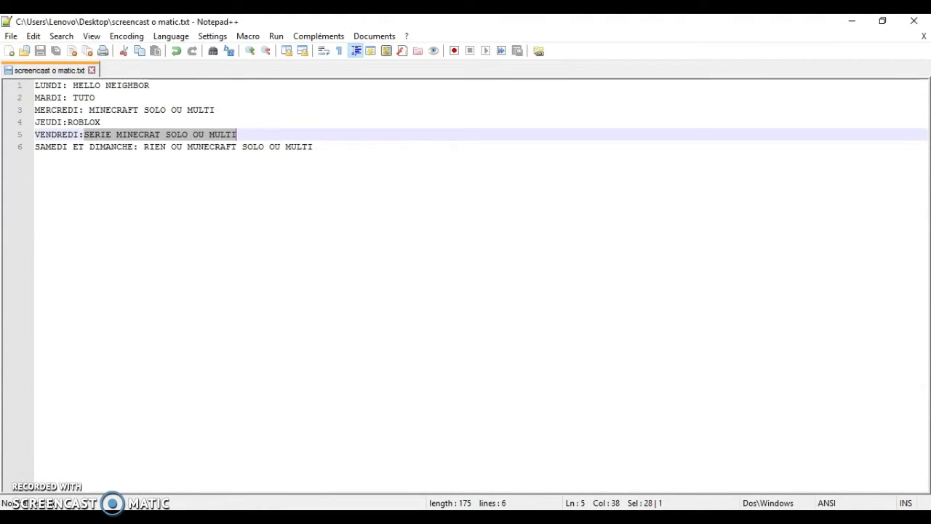
pyautogui.moveTo(139, 147); pyautogui.dragTo(313, 147)
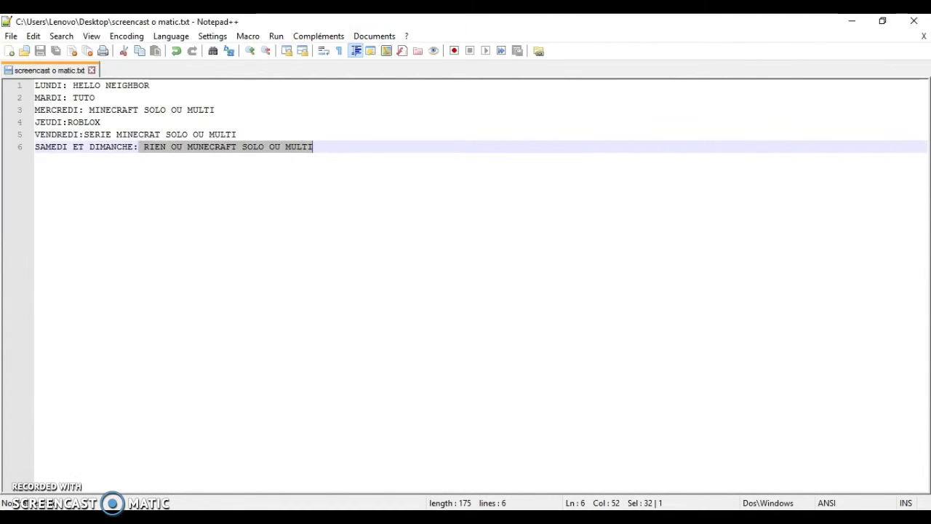
pyautogui.click(313, 147)
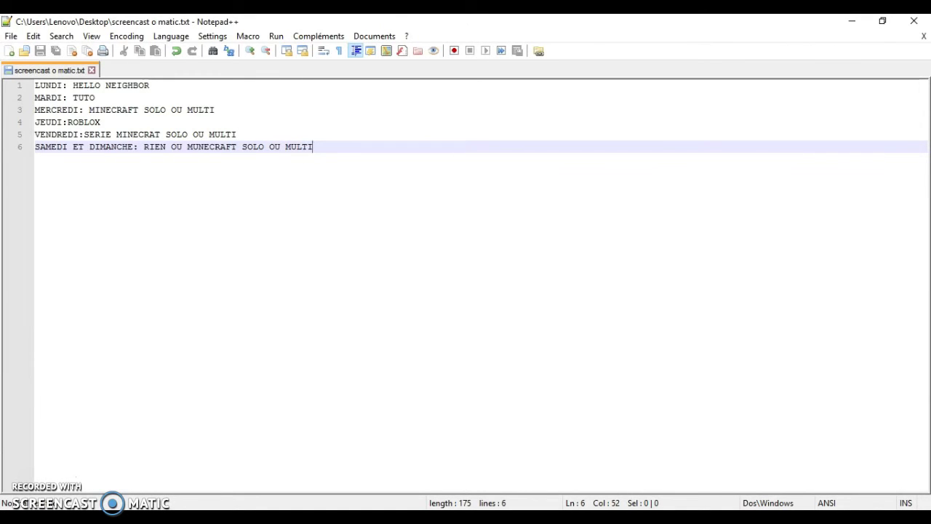
pyautogui.click(851, 21)
pyautogui.moveTo(572, 144); pyautogui.dragTo(168, 179)
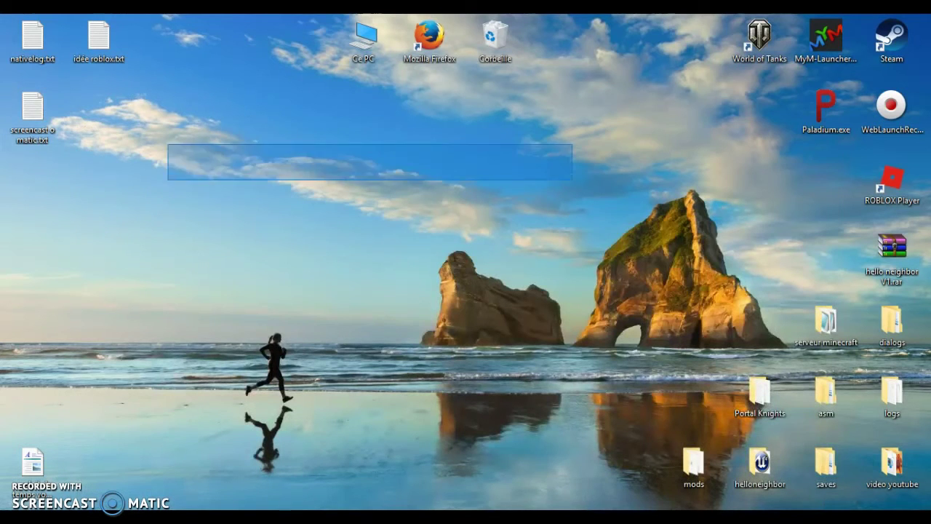
pyautogui.moveTo(1, 148); pyautogui.dragTo(740, 435)
pyautogui.moveTo(697, 408); pyautogui.dragTo(282, 171)
pyautogui.moveTo(207, 147); pyautogui.dragTo(396, 227)
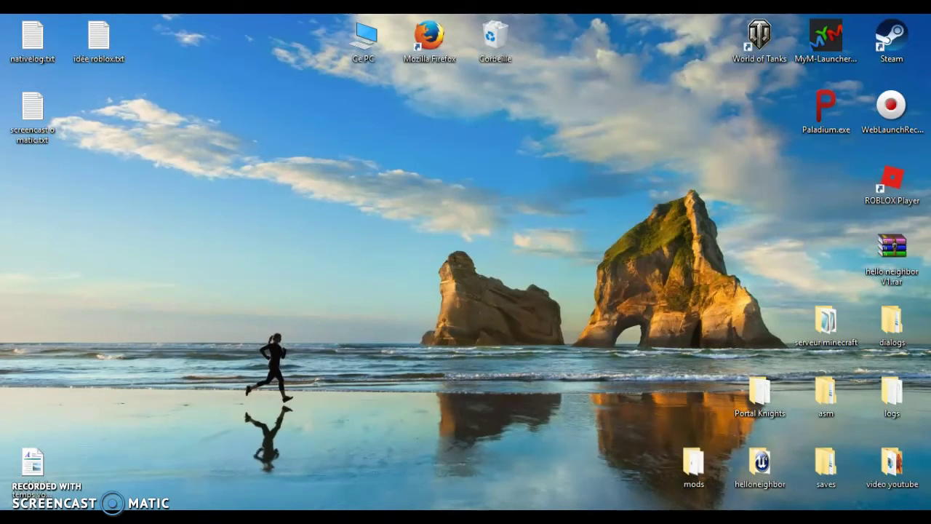
pyautogui.moveTo(430, 370)
pyautogui.mouseDown()
pyautogui.moveTo(175, 279)
pyautogui.moveTo(102, 224)
pyautogui.moveTo(197, 121)
pyautogui.moveTo(404, 339)
pyautogui.moveTo(180, 310)
pyautogui.moveTo(431, 370)
pyautogui.mouseUp()
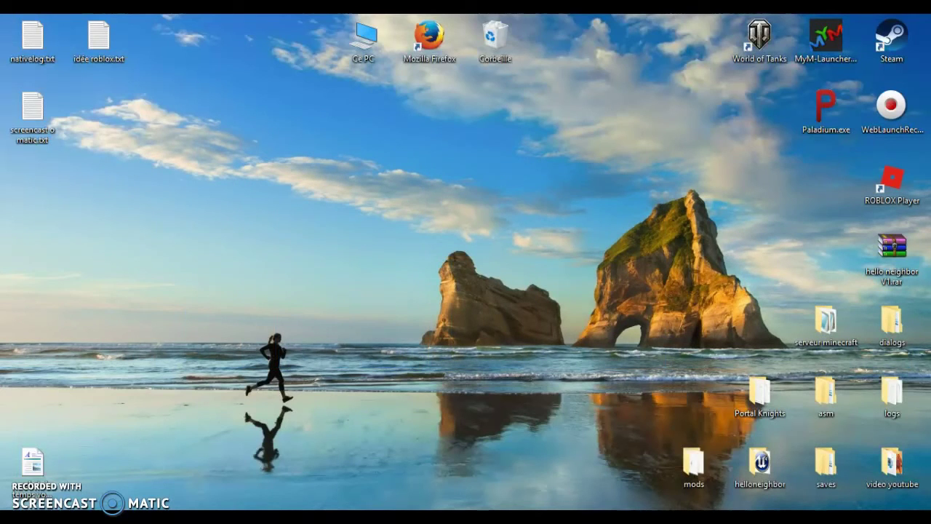